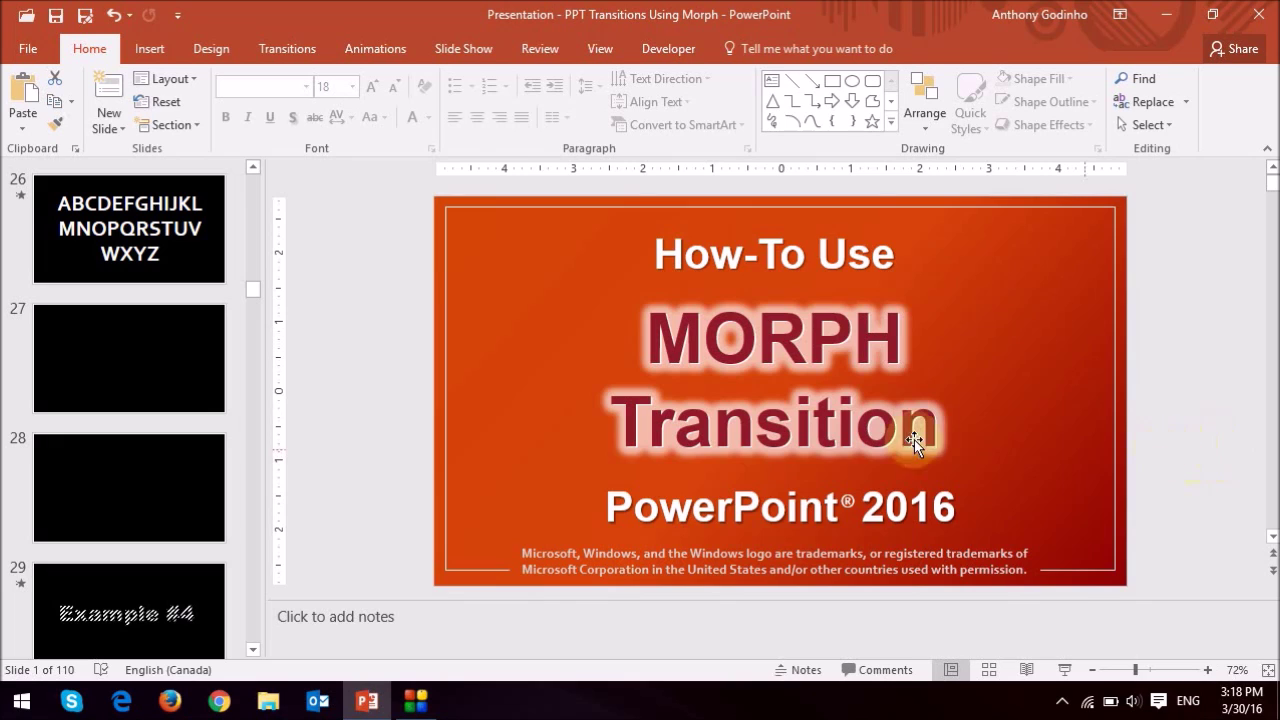
Draw a rectangle in the upper left of blank slide 27
{"action": "left_click", "coordinate": [152, 378]}
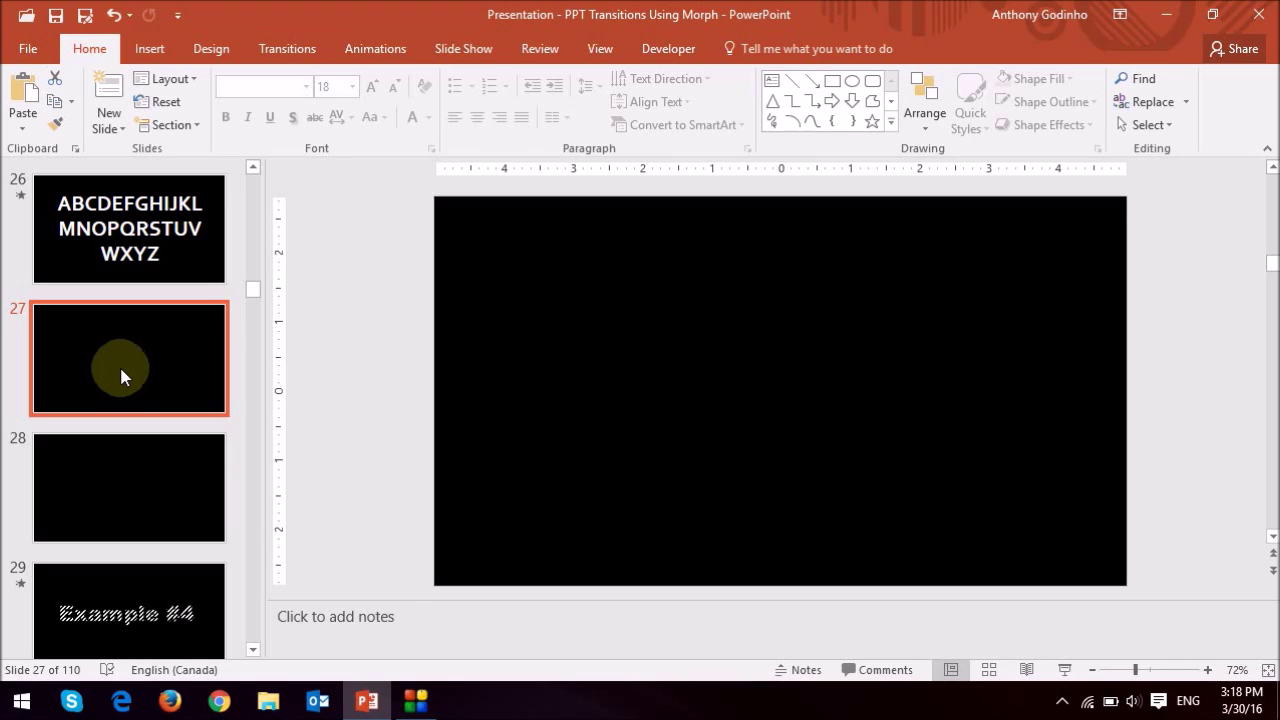
{"action": "left_click", "coordinate": [150, 50]}
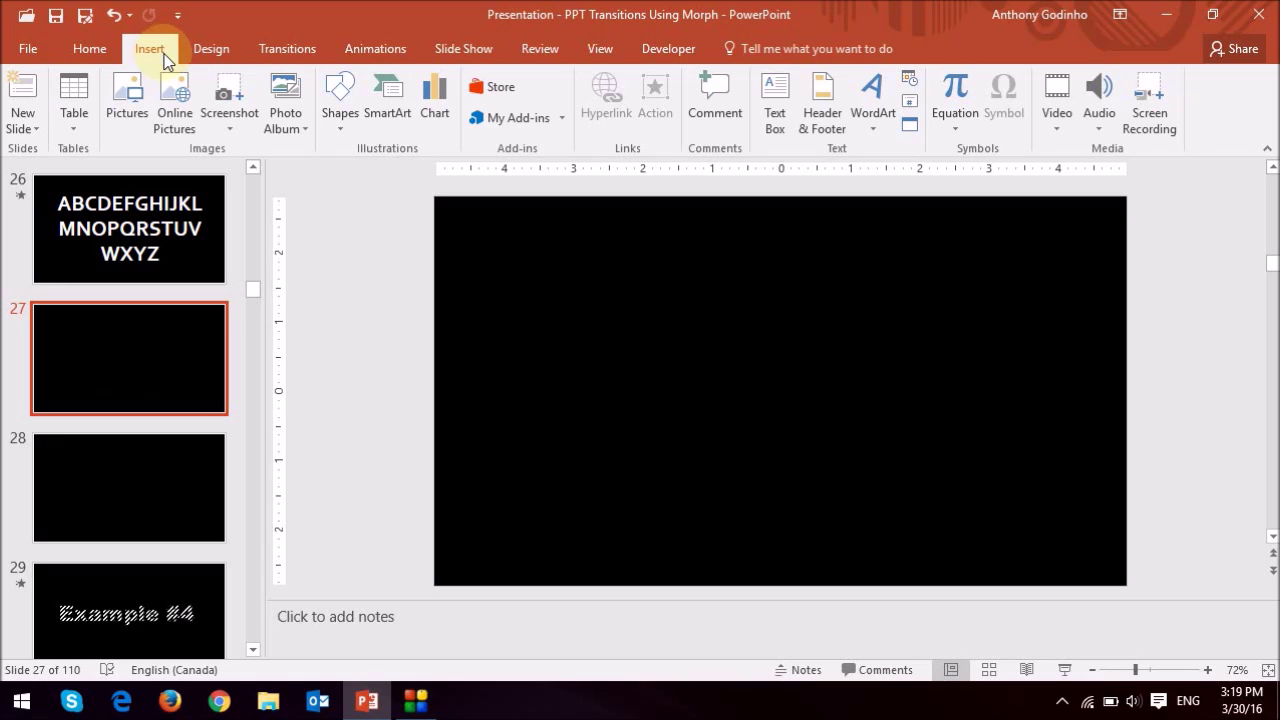
{"action": "left_click", "coordinate": [339, 118]}
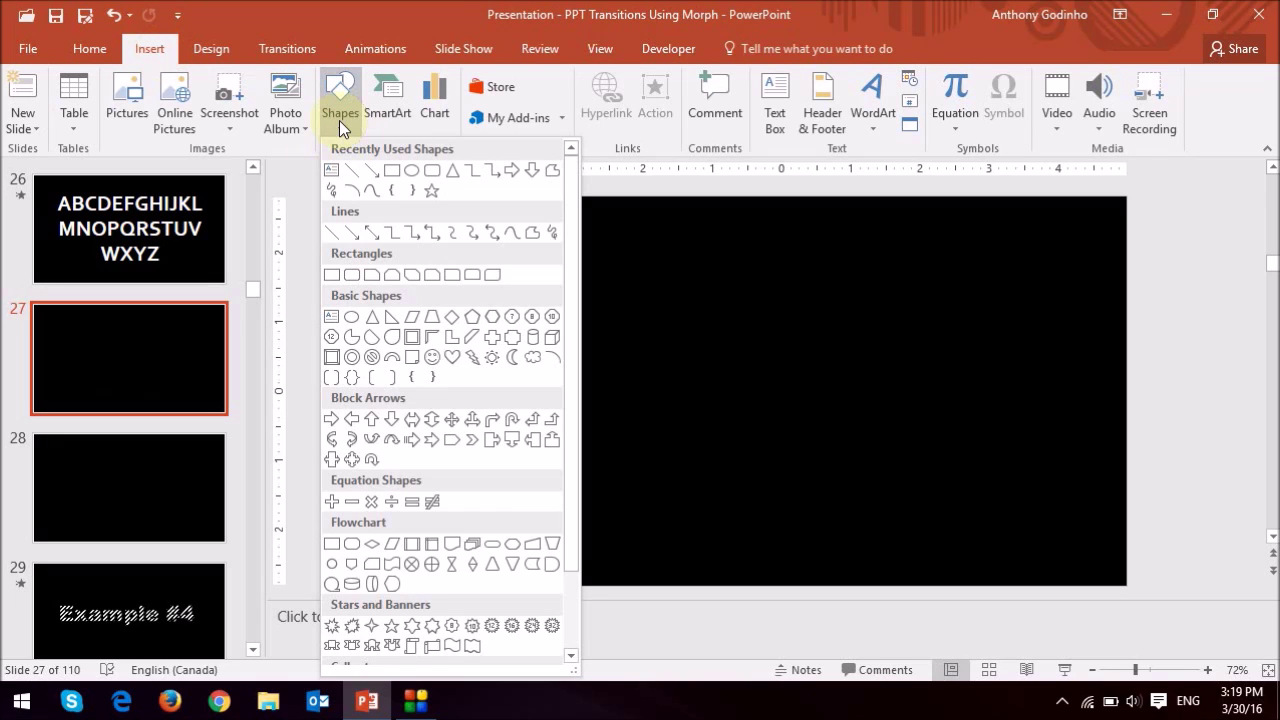
{"action": "left_click", "coordinate": [392, 172]}
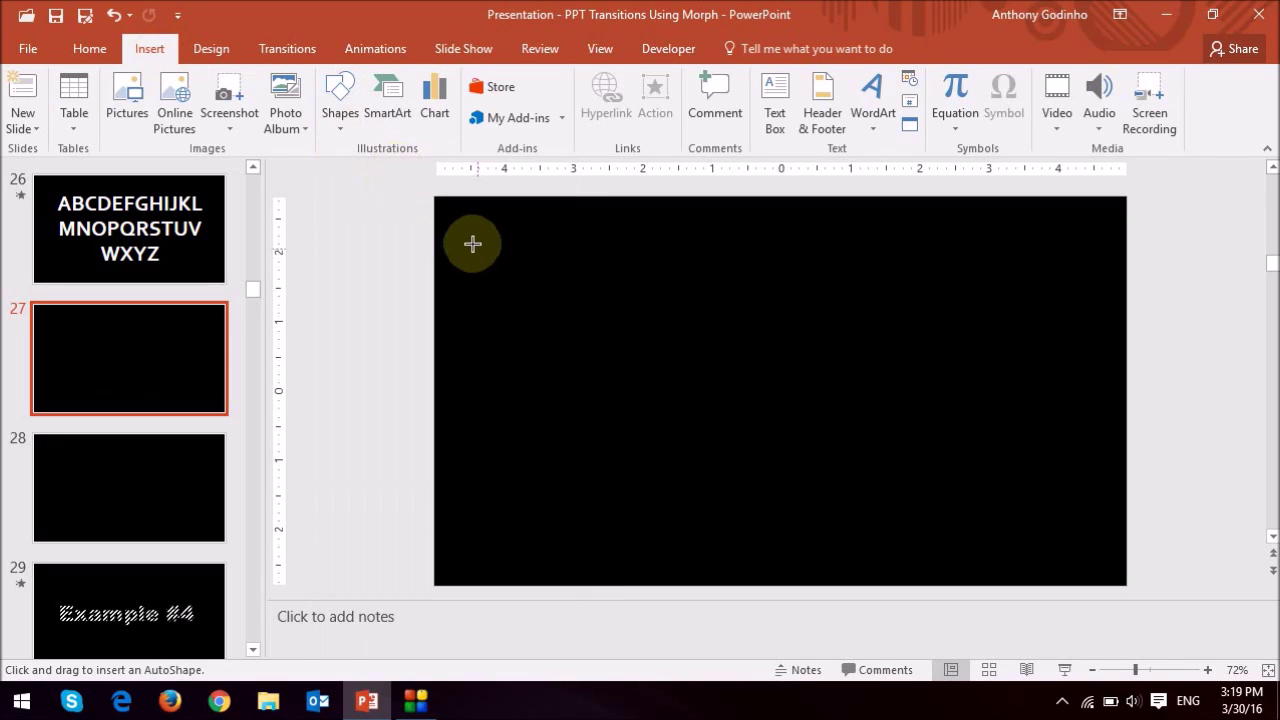
{"action": "mouse_move", "coordinate": [470, 236]}
{"action": "left_mouse_down"}
{"action": "mouse_move", "coordinate": [600, 326]}
{"action": "mouse_move", "coordinate": [625, 370]}
{"action": "left_mouse_up"}
Fill the rectangle with dark red
{"action": "right_click", "coordinate": [587, 332]}
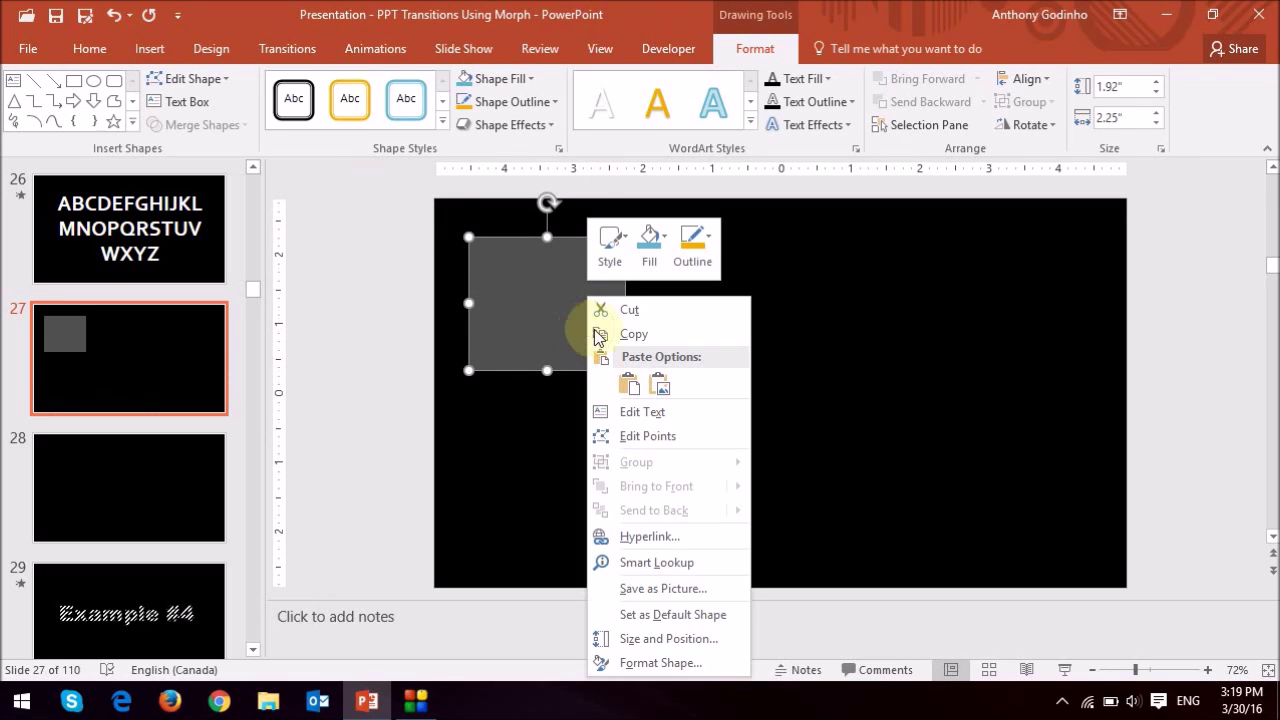
{"action": "left_click", "coordinate": [686, 243]}
{"action": "left_click", "coordinate": [655, 258]}
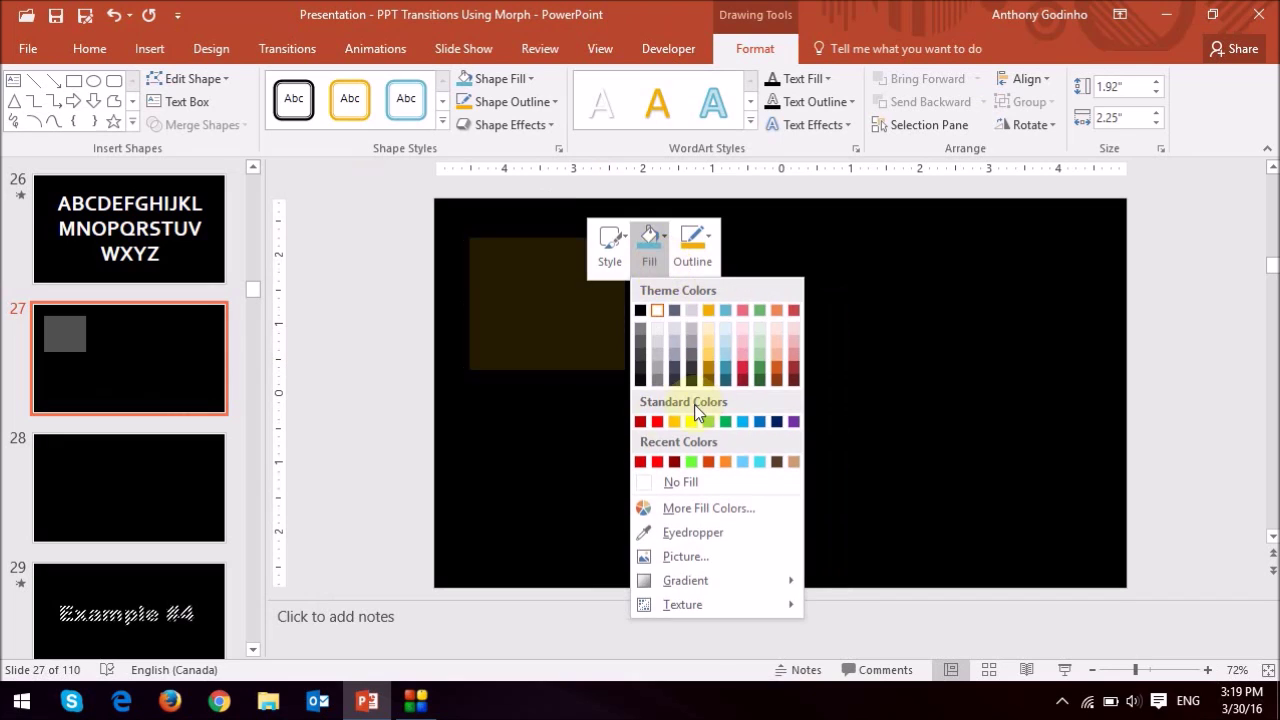
{"action": "left_click", "coordinate": [659, 423]}
{"action": "left_click", "coordinate": [682, 338]}
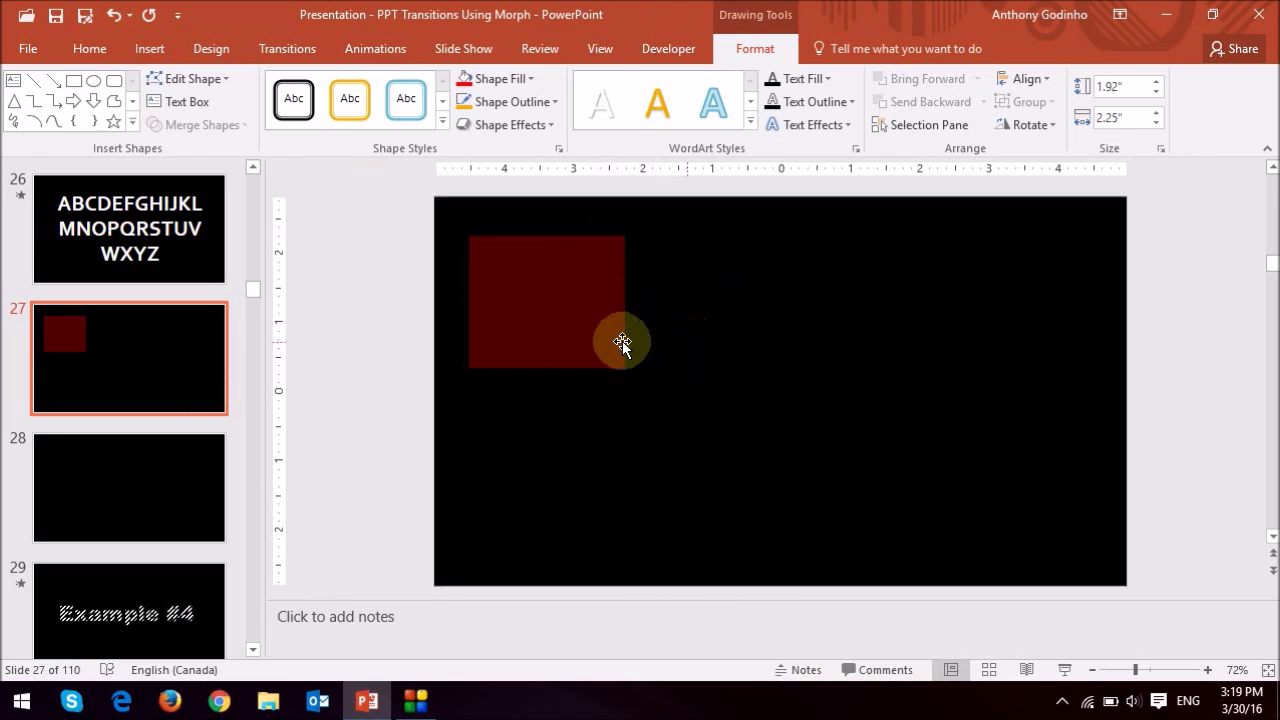
Duplicate slide 27 as slide 28
{"action": "right_click", "coordinate": [149, 347]}
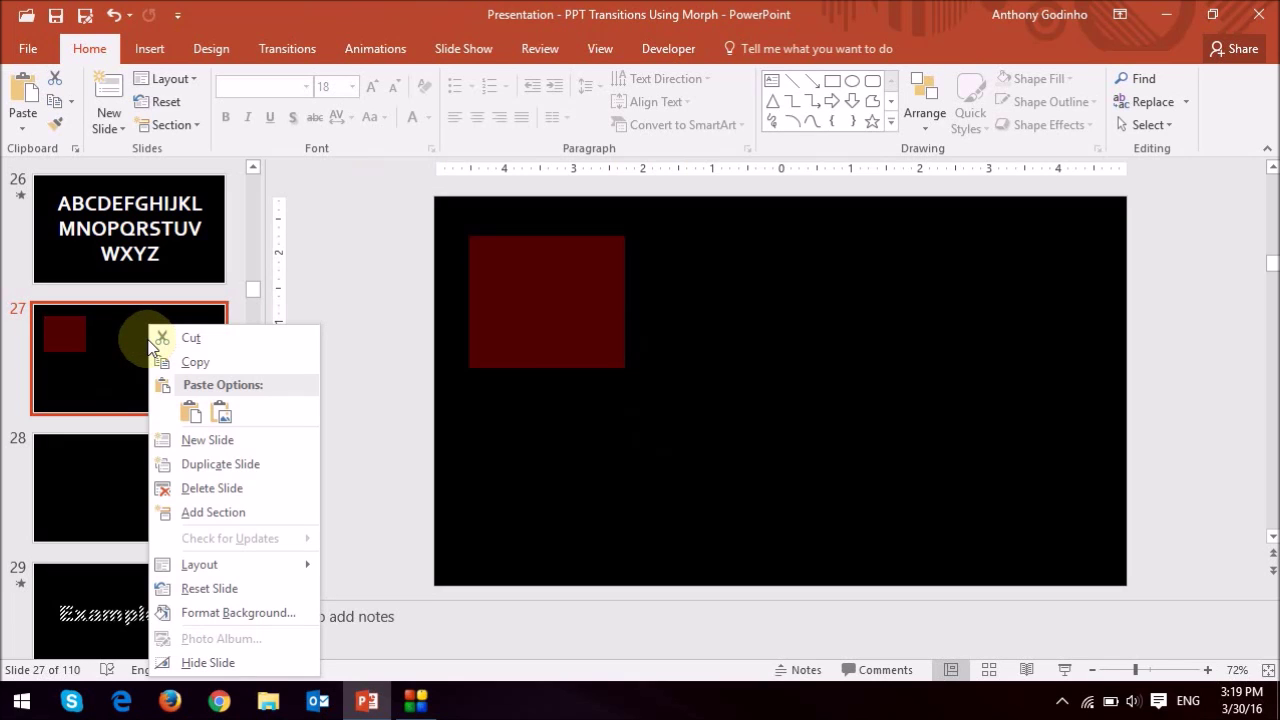
{"action": "left_click", "coordinate": [253, 466]}
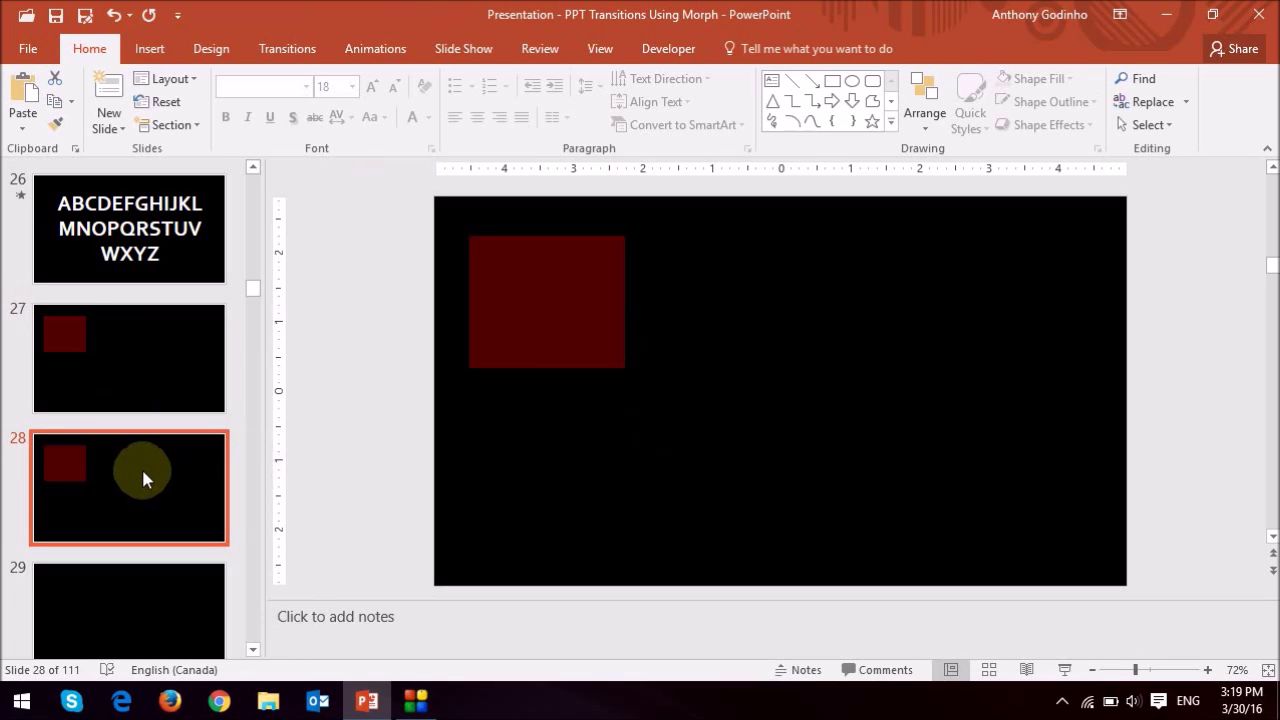
{"action": "scroll", "coordinate": [142, 476], "scroll_direction": "down", "scroll_amount": 1}
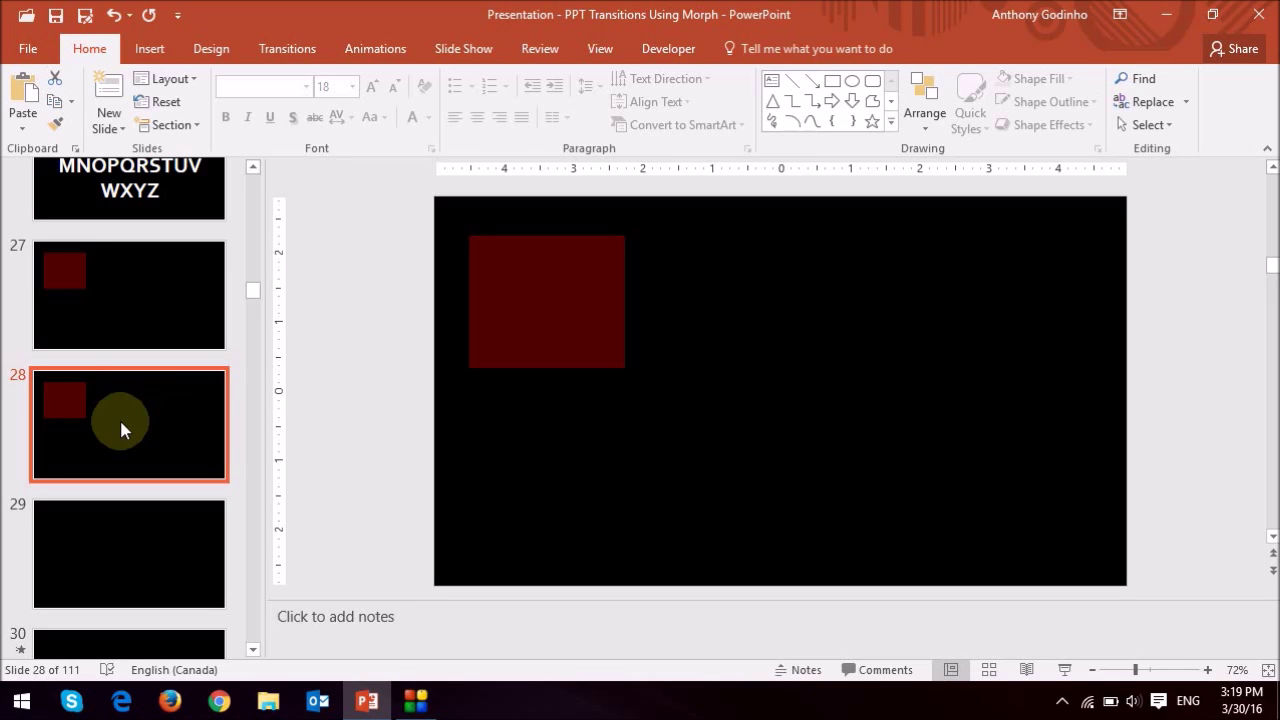
Rotate the rectangle on slide 28 clockwise, stretch it longer, and shift it slightly right and down
{"action": "left_click", "coordinate": [559, 339]}
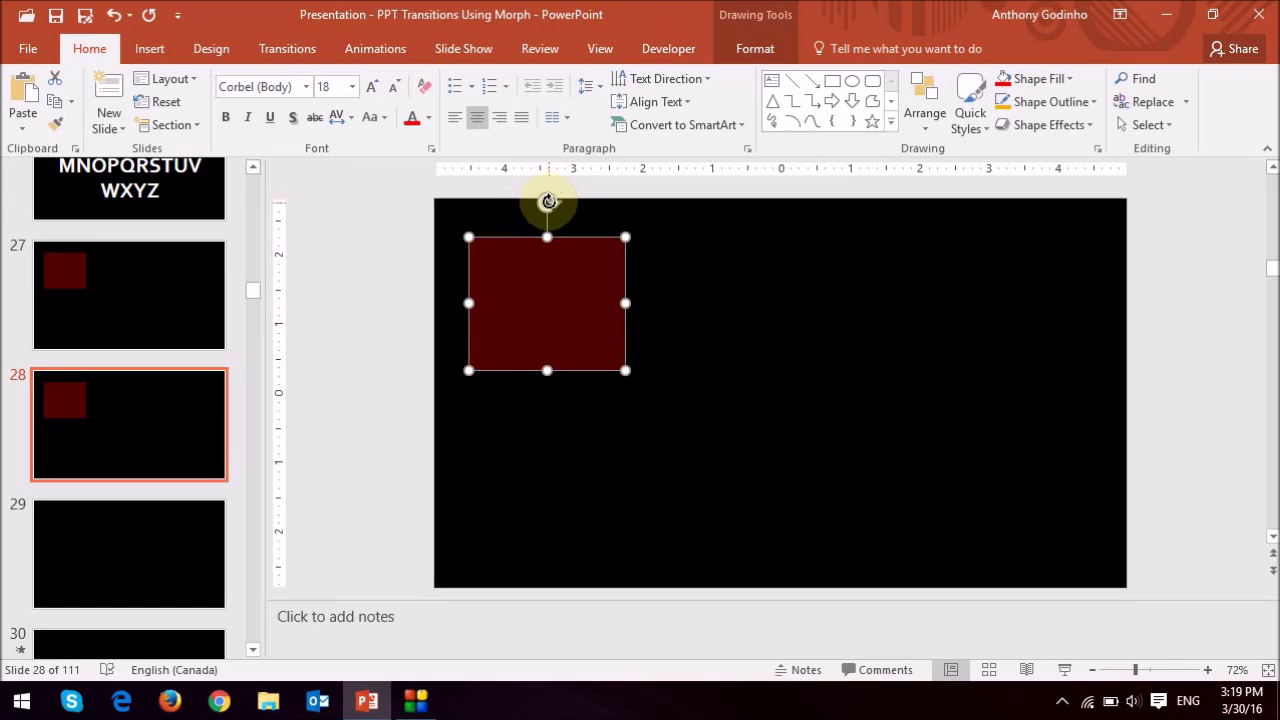
{"action": "left_click_drag", "start_coordinate": [548, 201], "coordinate": [586, 214]}
{"action": "left_click_drag", "start_coordinate": [621, 333], "coordinate": [897, 433]}
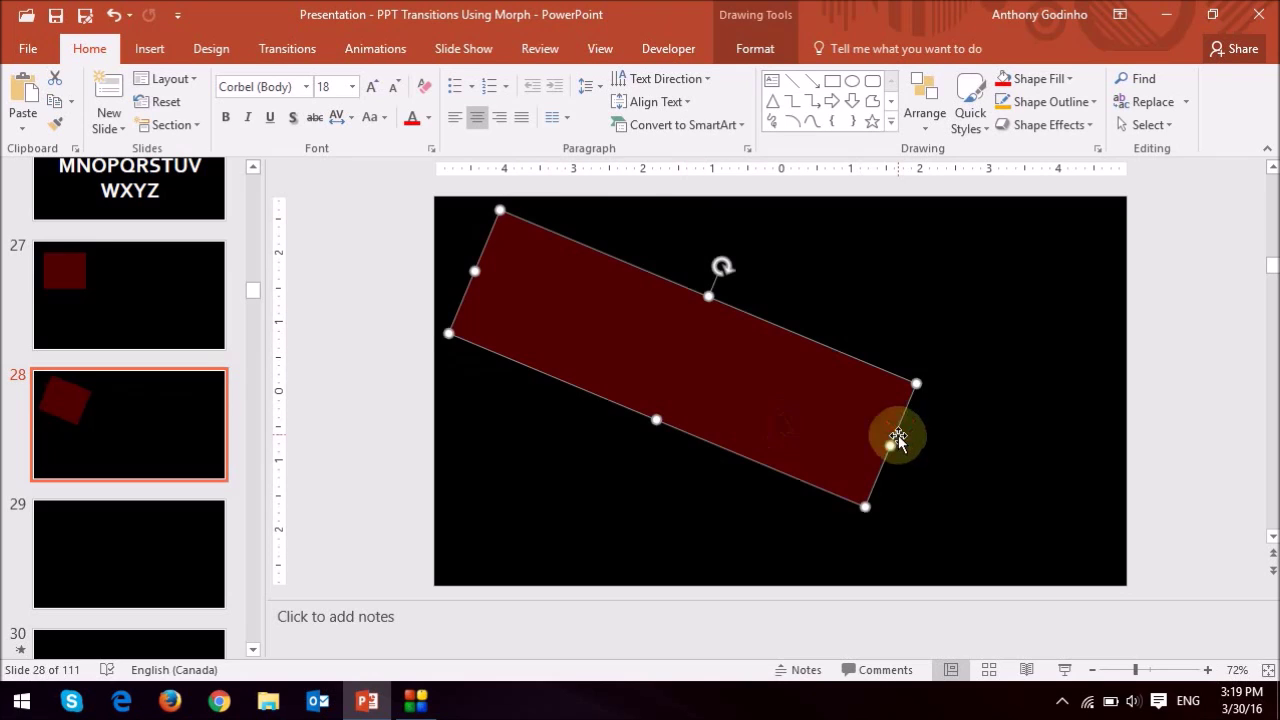
{"action": "left_click_drag", "start_coordinate": [700, 394], "coordinate": [717, 416]}
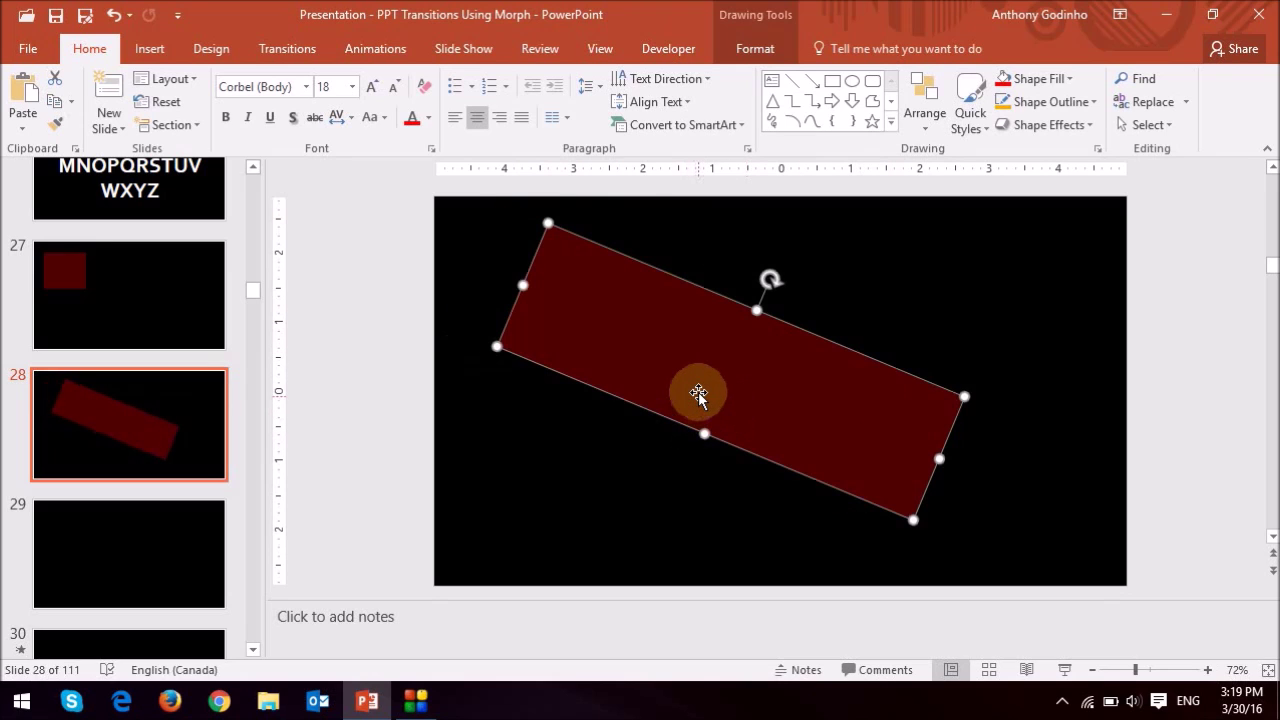
Change the tilted bar's fill colour to green
{"action": "right_click", "coordinate": [696, 390]}
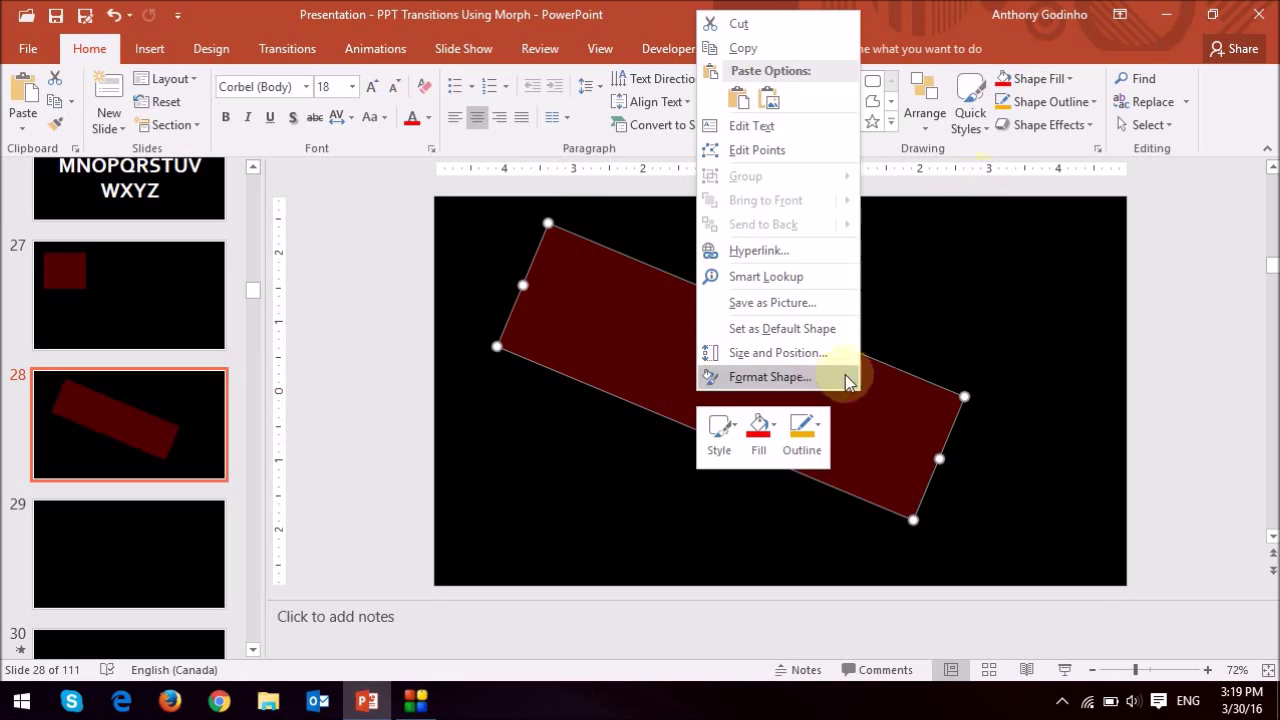
{"action": "left_click", "coordinate": [751, 441]}
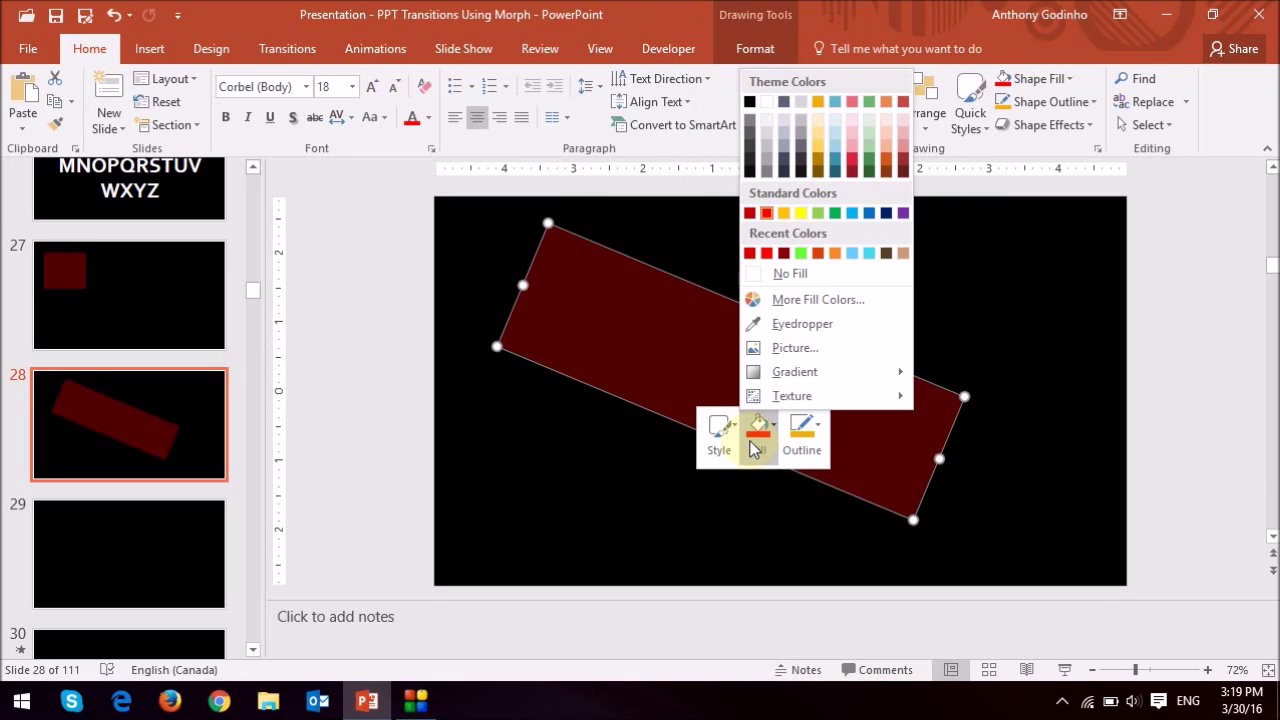
{"action": "left_click", "coordinate": [800, 252]}
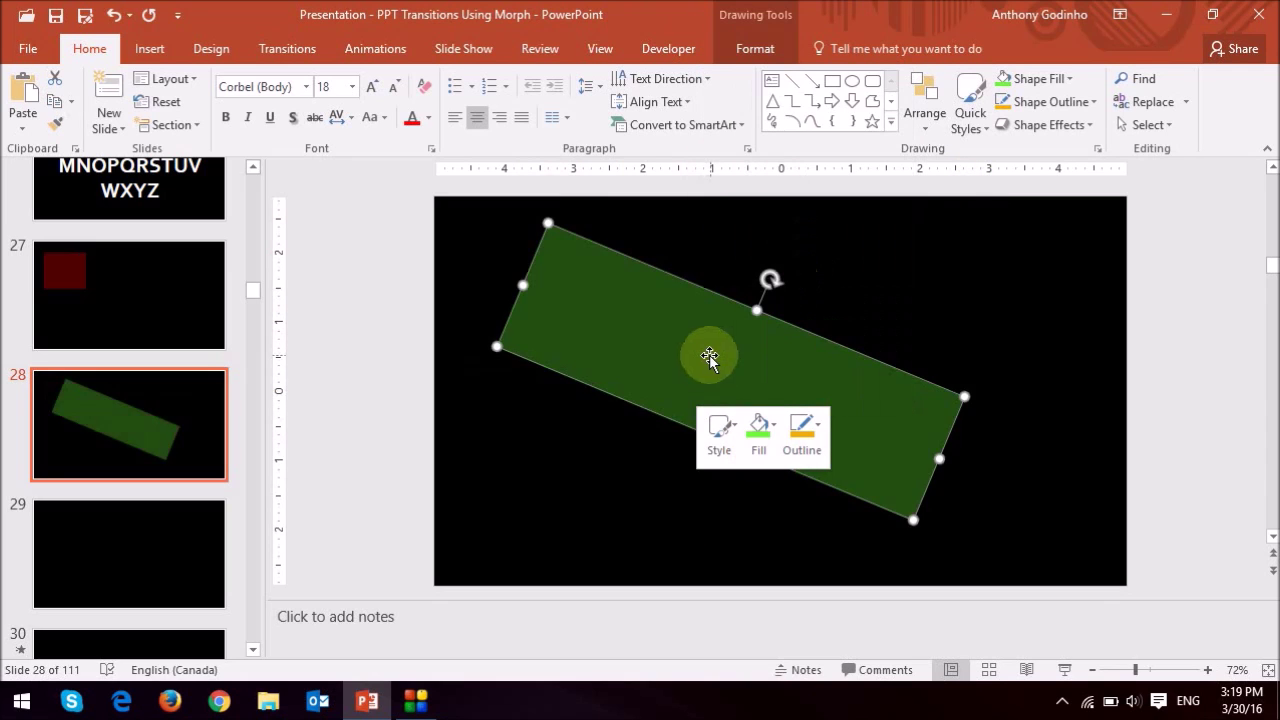
{"action": "left_click", "coordinate": [664, 497]}
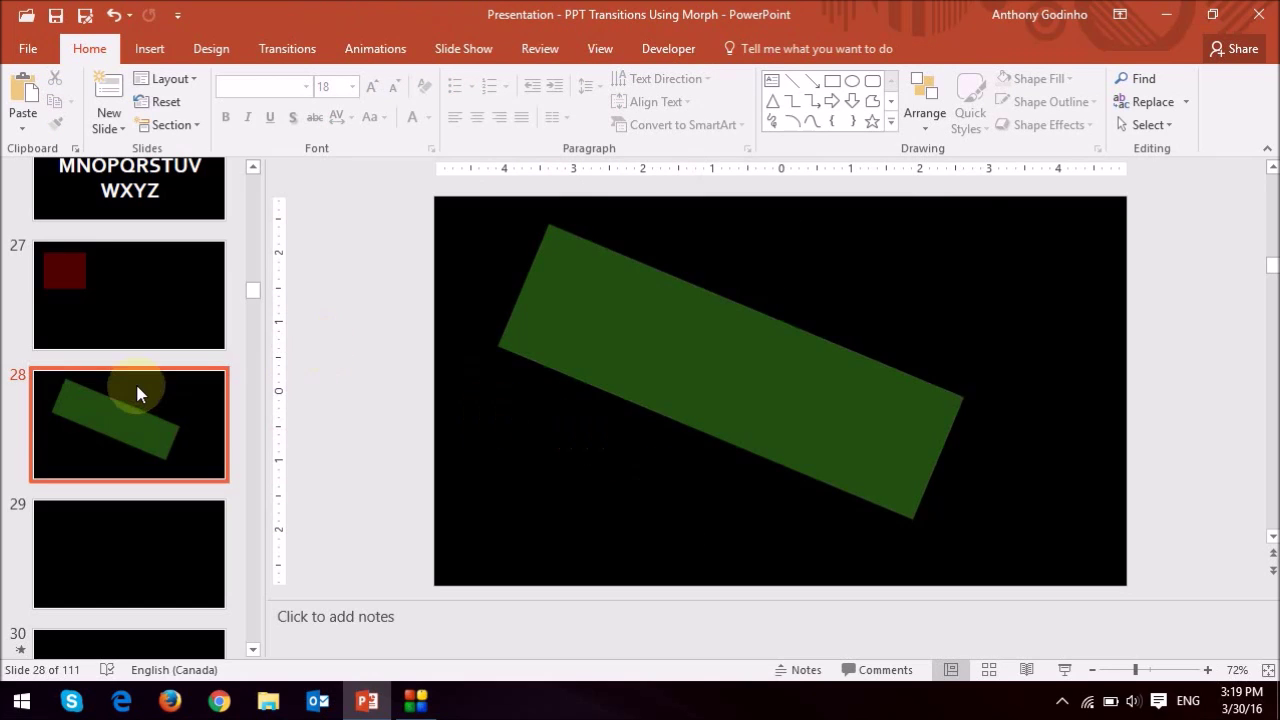
Apply the Morph transition to slide 28 and duplicate it as slide 29
{"action": "left_click", "coordinate": [303, 48]}
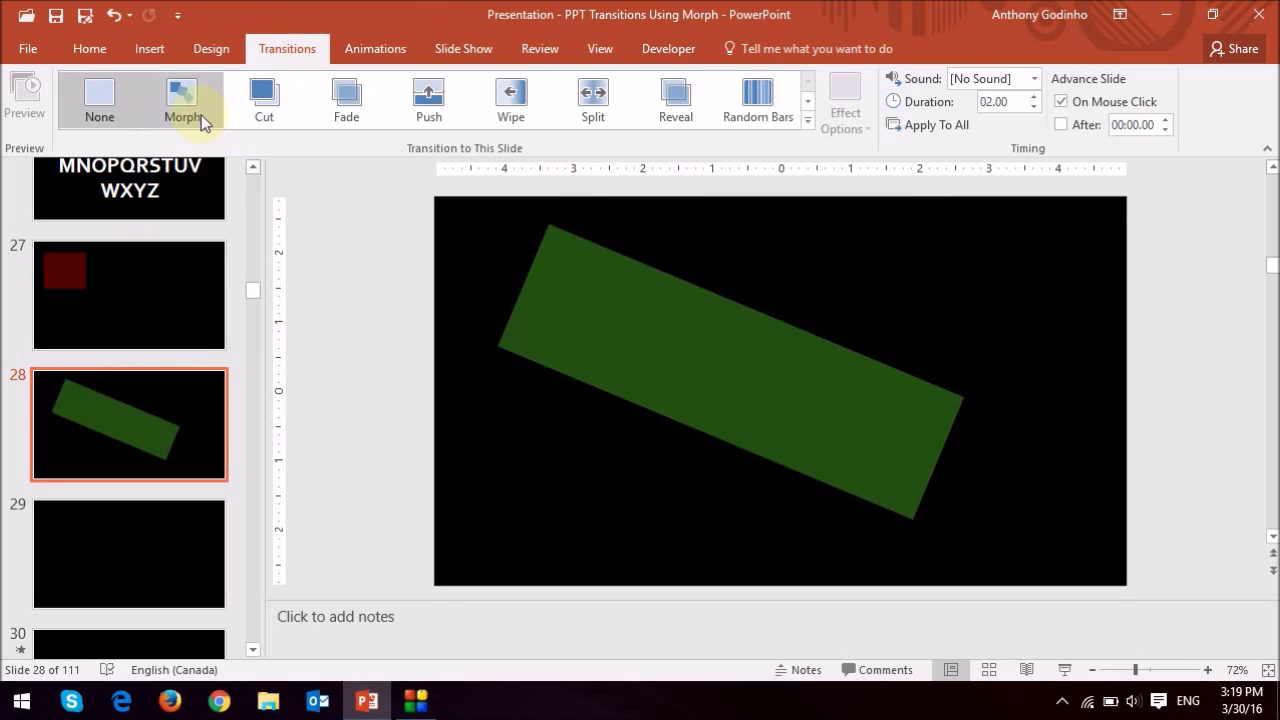
{"action": "left_click", "coordinate": [190, 110]}
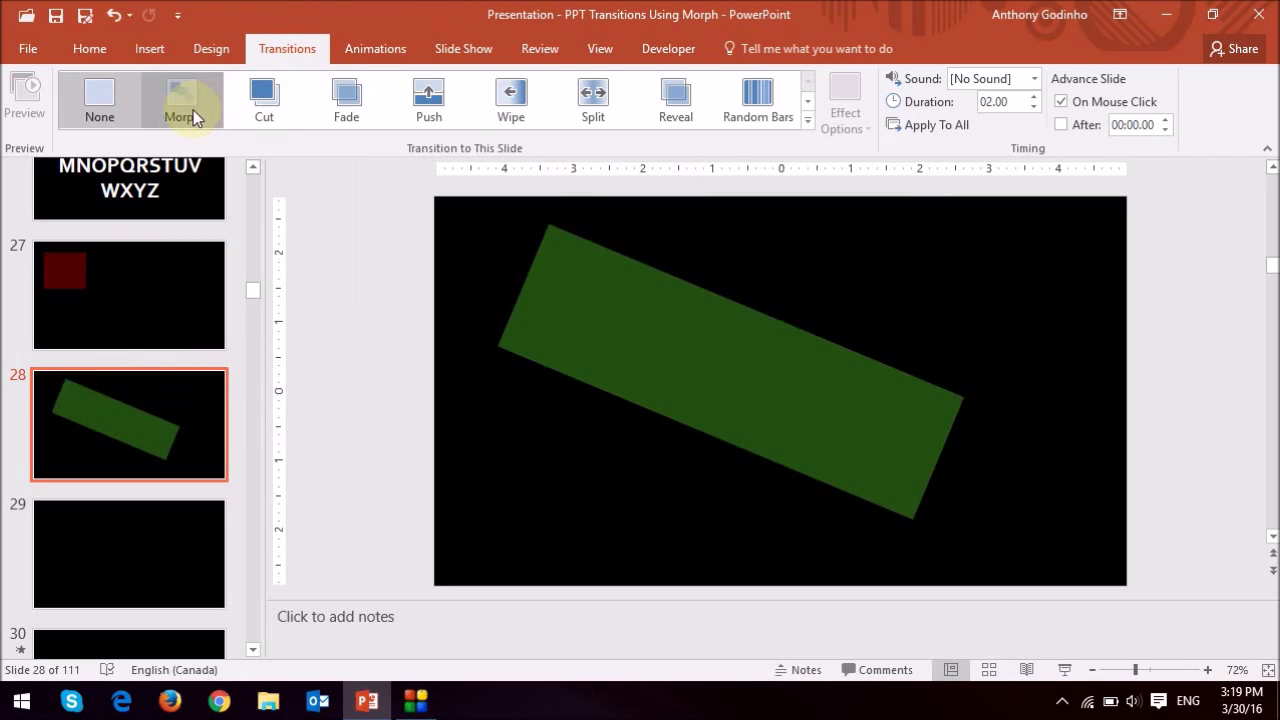
{"action": "scroll", "coordinate": [180, 450], "scroll_direction": "down", "scroll_amount": 2}
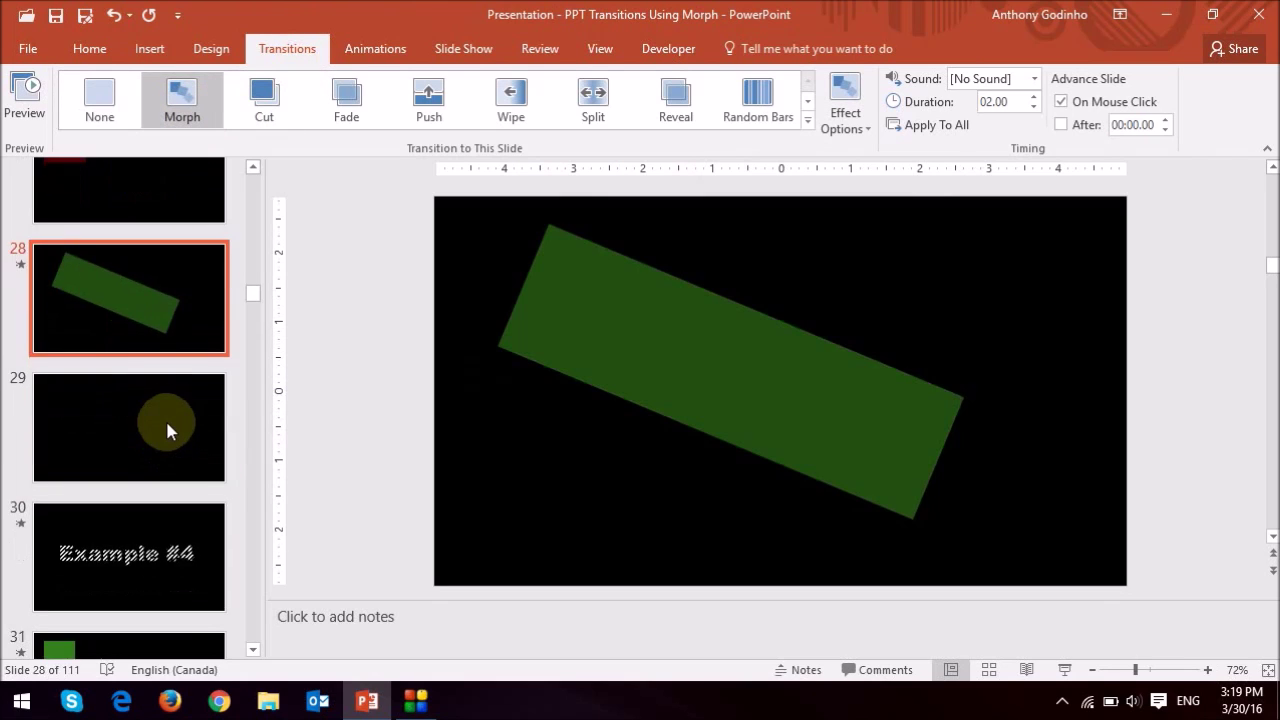
{"action": "right_click", "coordinate": [118, 316]}
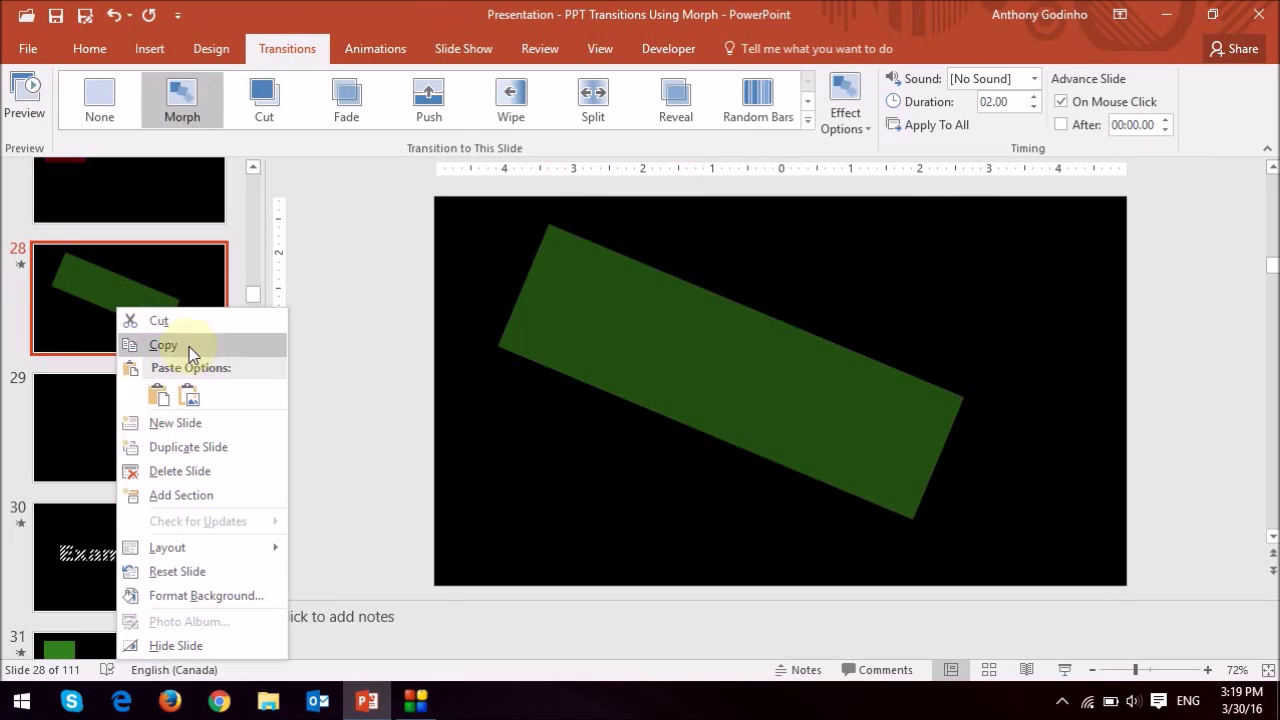
{"action": "left_click", "coordinate": [215, 445]}
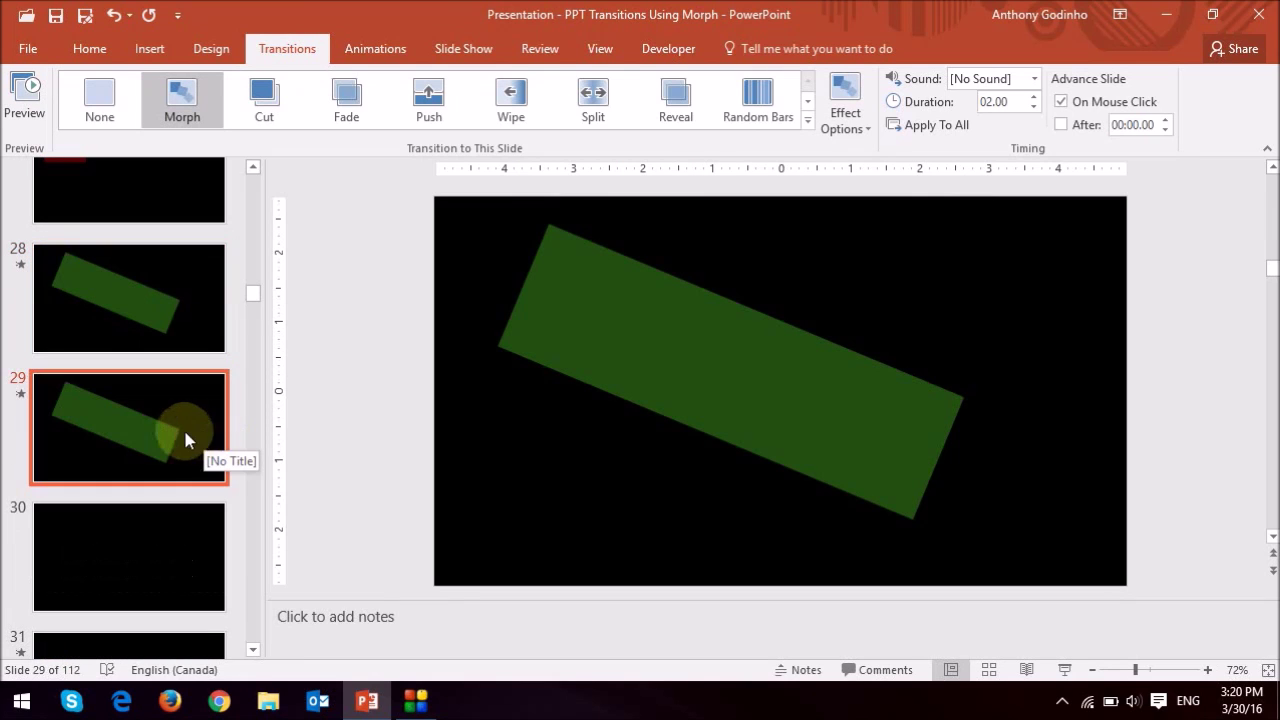
On slide 29, rotate the rectangle back to level, move it right and down, and enlarge it
{"action": "left_click", "coordinate": [661, 347]}
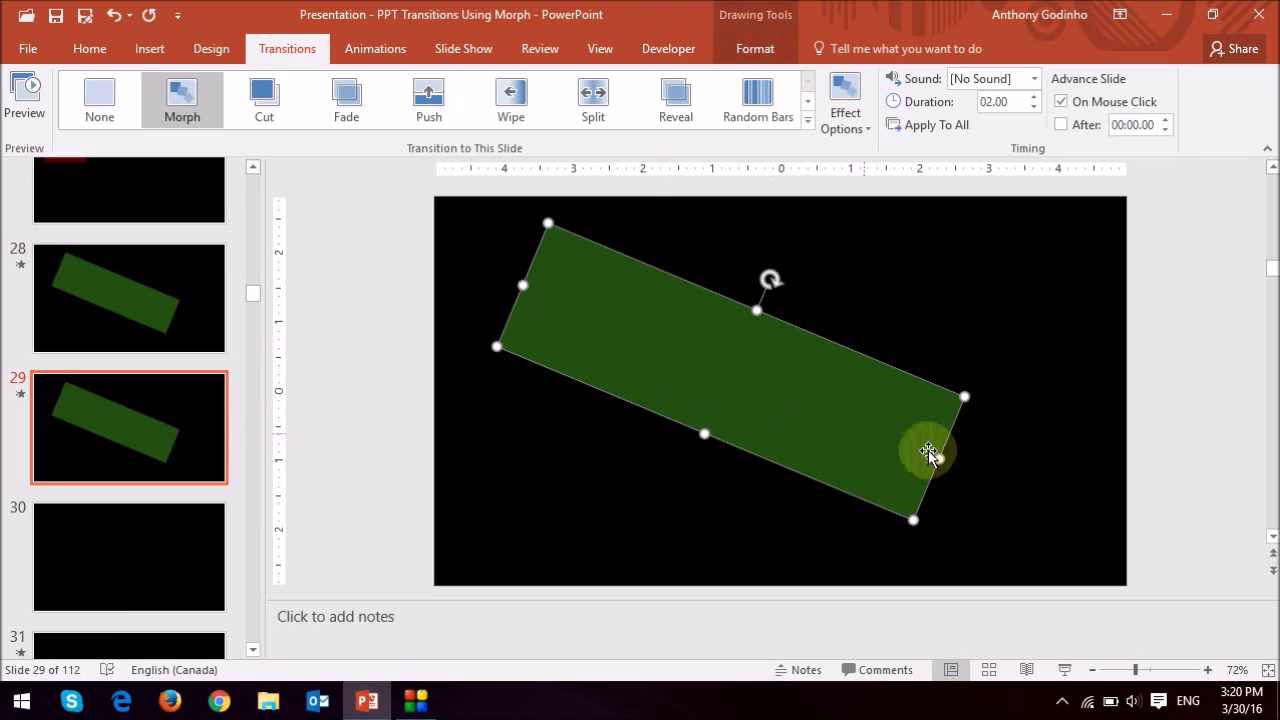
{"action": "left_click_drag", "start_coordinate": [769, 281], "coordinate": [733, 271]}
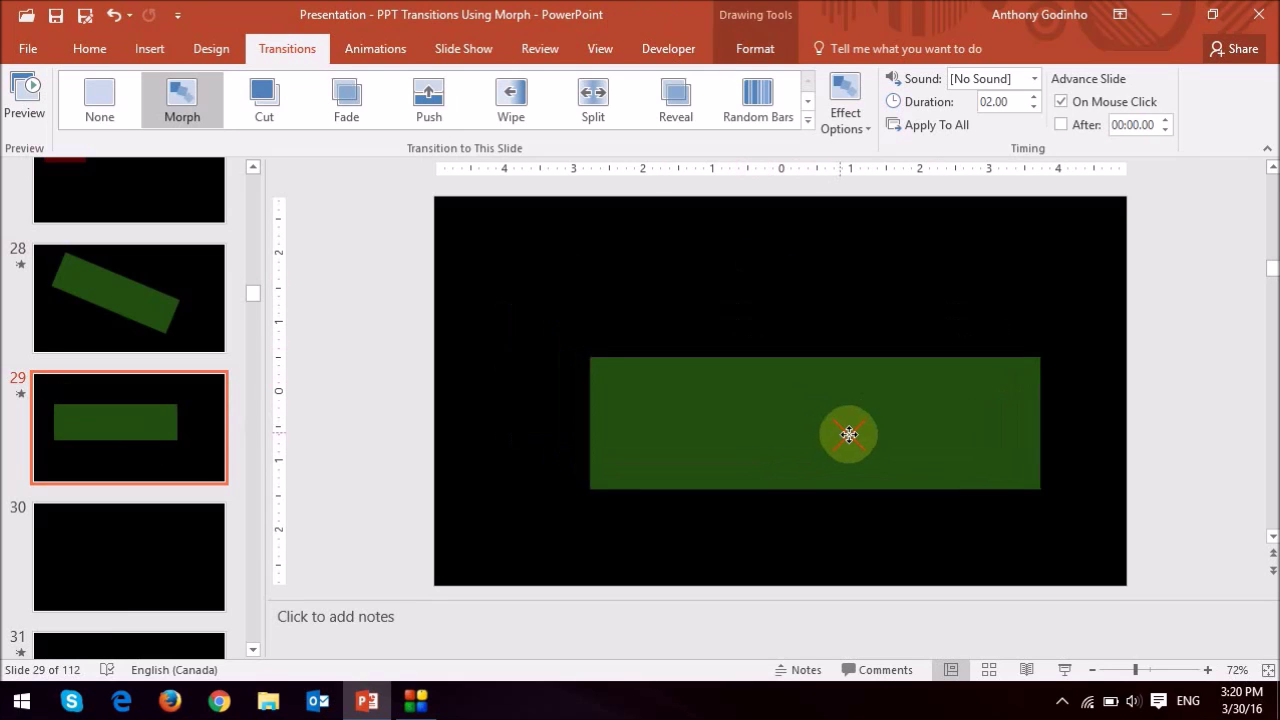
{"action": "left_click_drag", "start_coordinate": [848, 434], "coordinate": [905, 480]}
{"action": "left_click_drag", "start_coordinate": [651, 403], "coordinate": [791, 385]}
{"action": "left_click_drag", "start_coordinate": [943, 382], "coordinate": [939, 292]}
Fill the slide 29 rectangle with yellow
{"action": "right_click", "coordinate": [916, 385]}
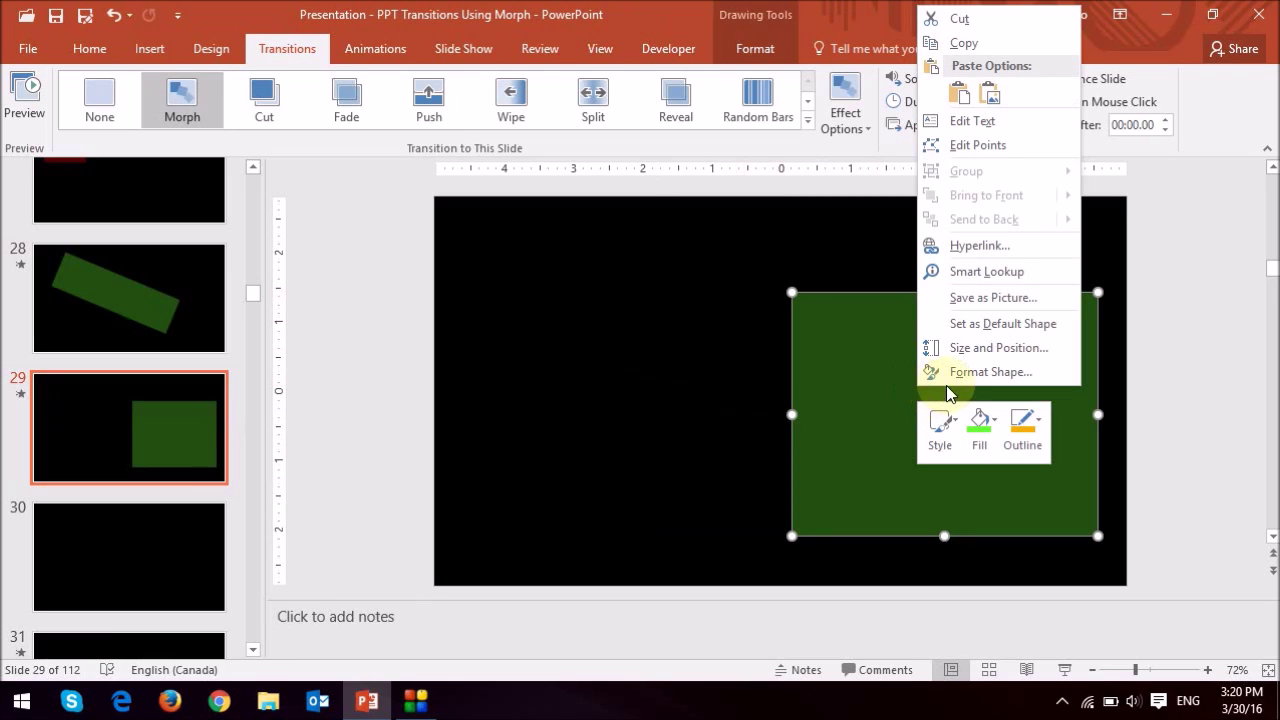
{"action": "left_click", "coordinate": [981, 432]}
{"action": "left_click", "coordinate": [1019, 206]}
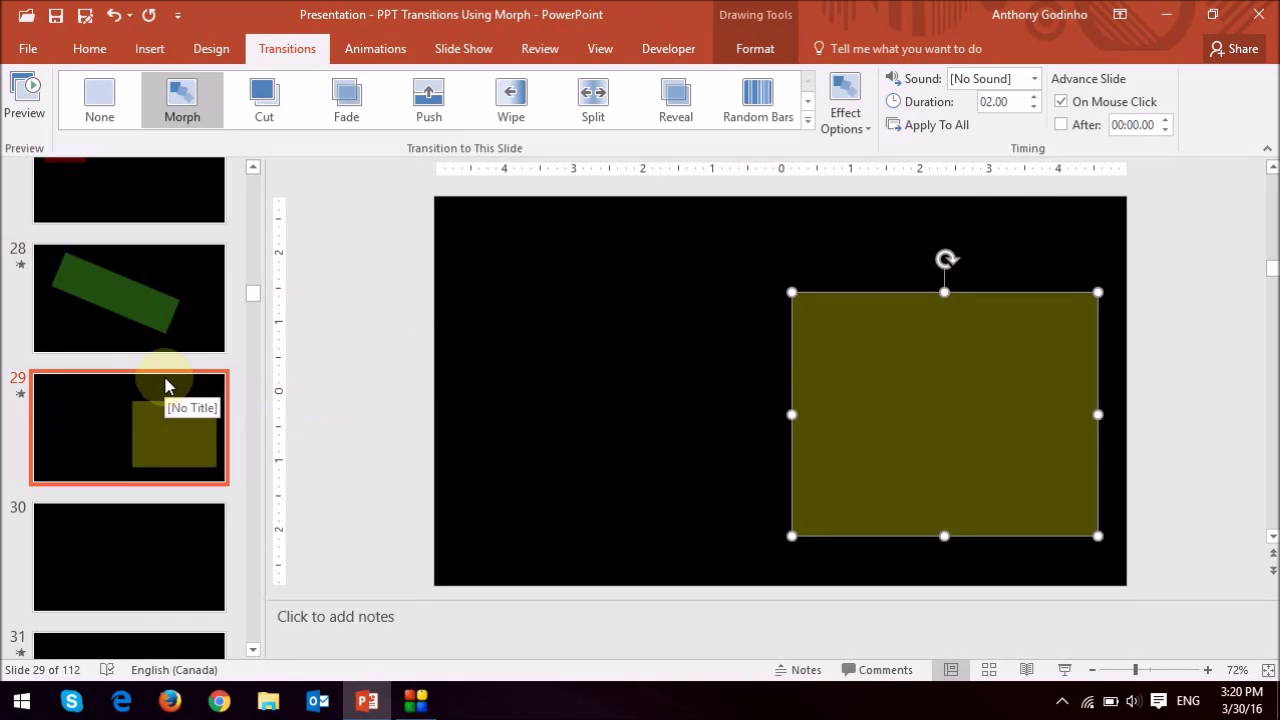
{"action": "scroll", "coordinate": [134, 389], "scroll_direction": "up", "scroll_amount": 2}
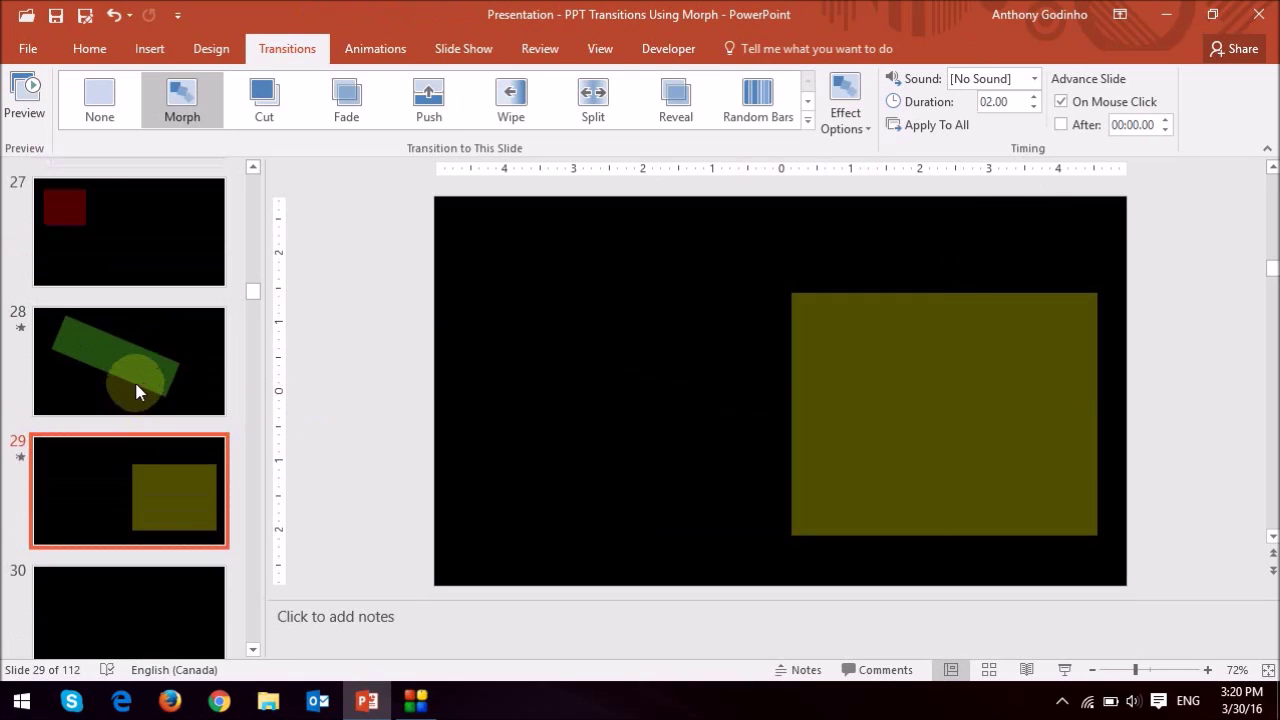
{"action": "left_click", "coordinate": [130, 323]}
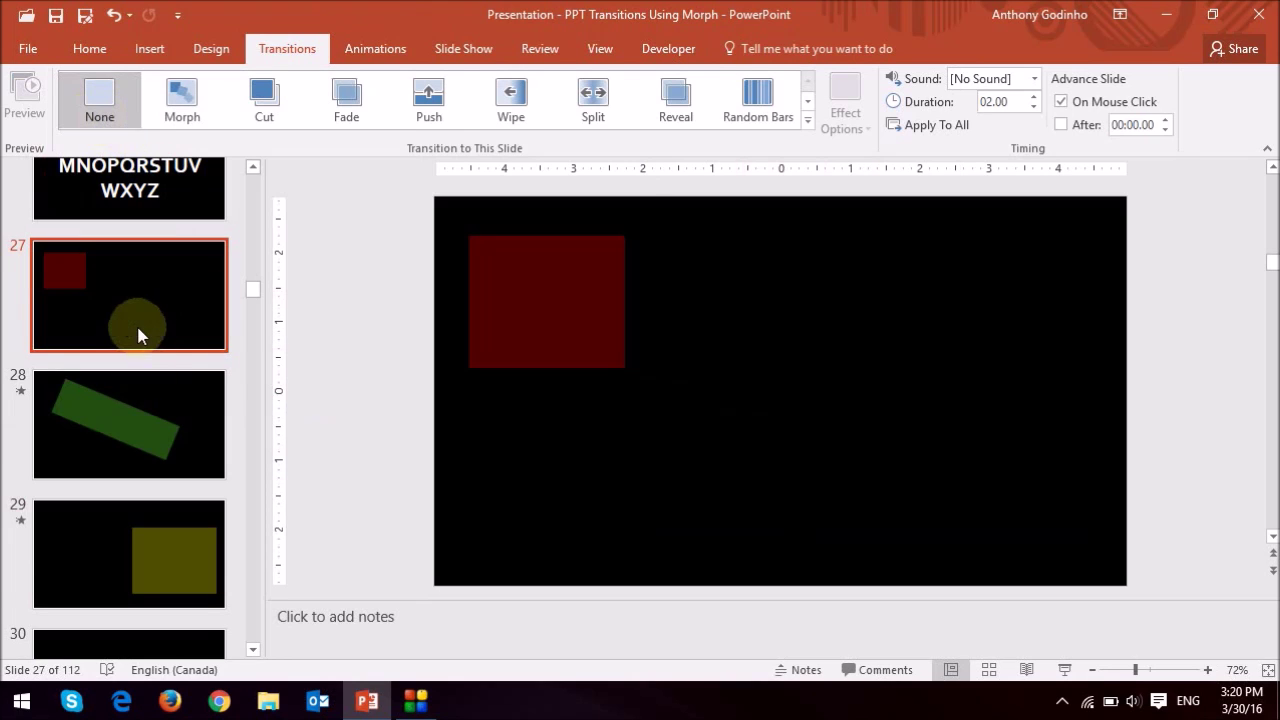
{"action": "scroll", "coordinate": [138, 336], "scroll_direction": "down", "scroll_amount": 1}
{"action": "left_click", "coordinate": [134, 340]}
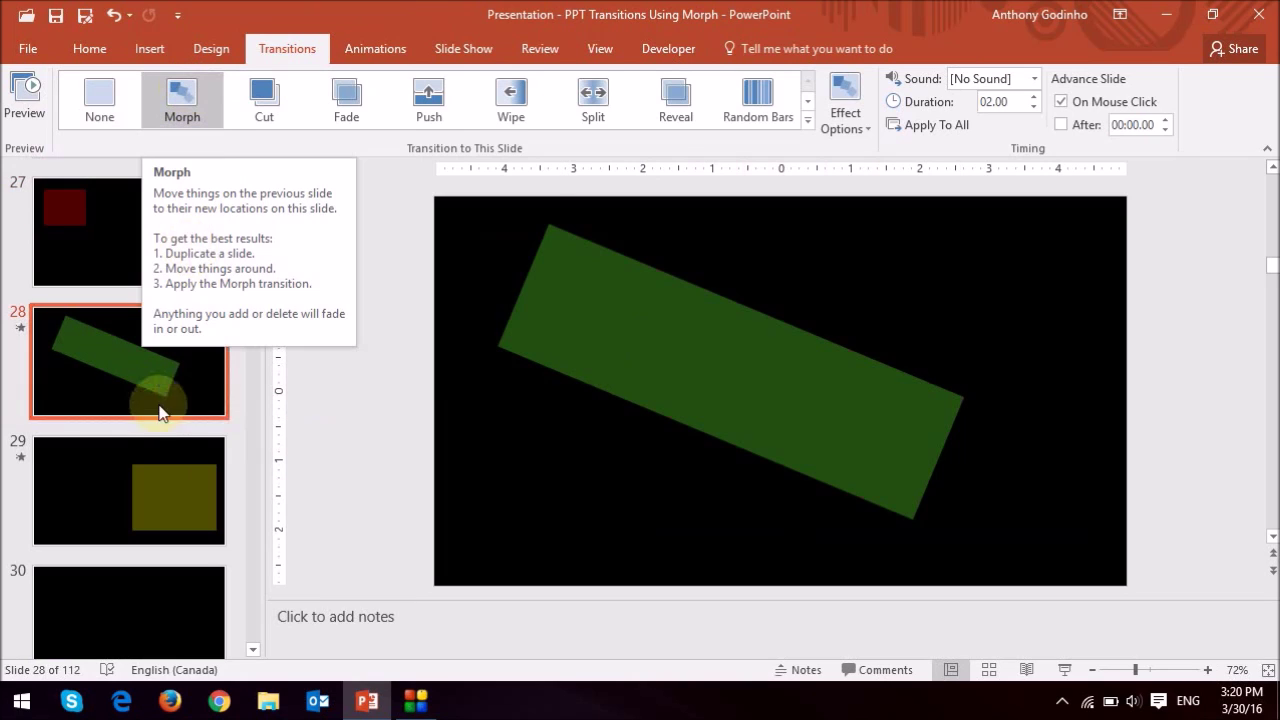
{"action": "left_click", "coordinate": [149, 486]}
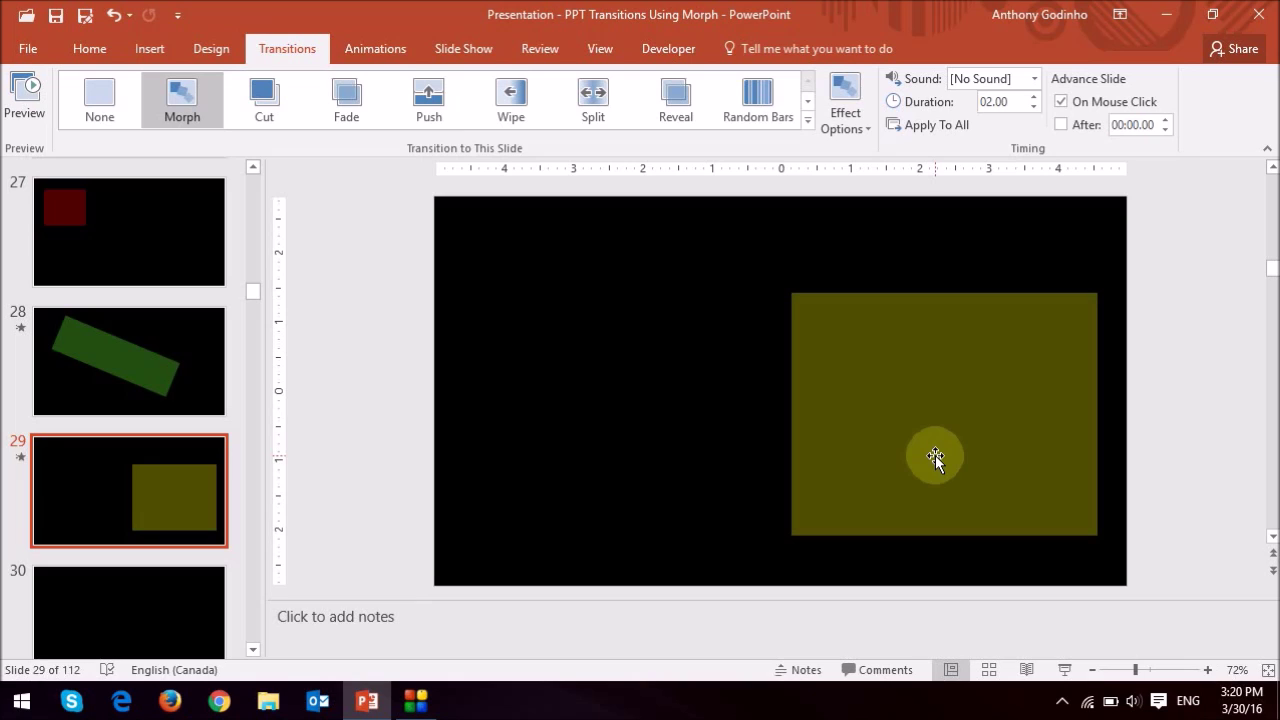
{"action": "left_click", "coordinate": [137, 250]}
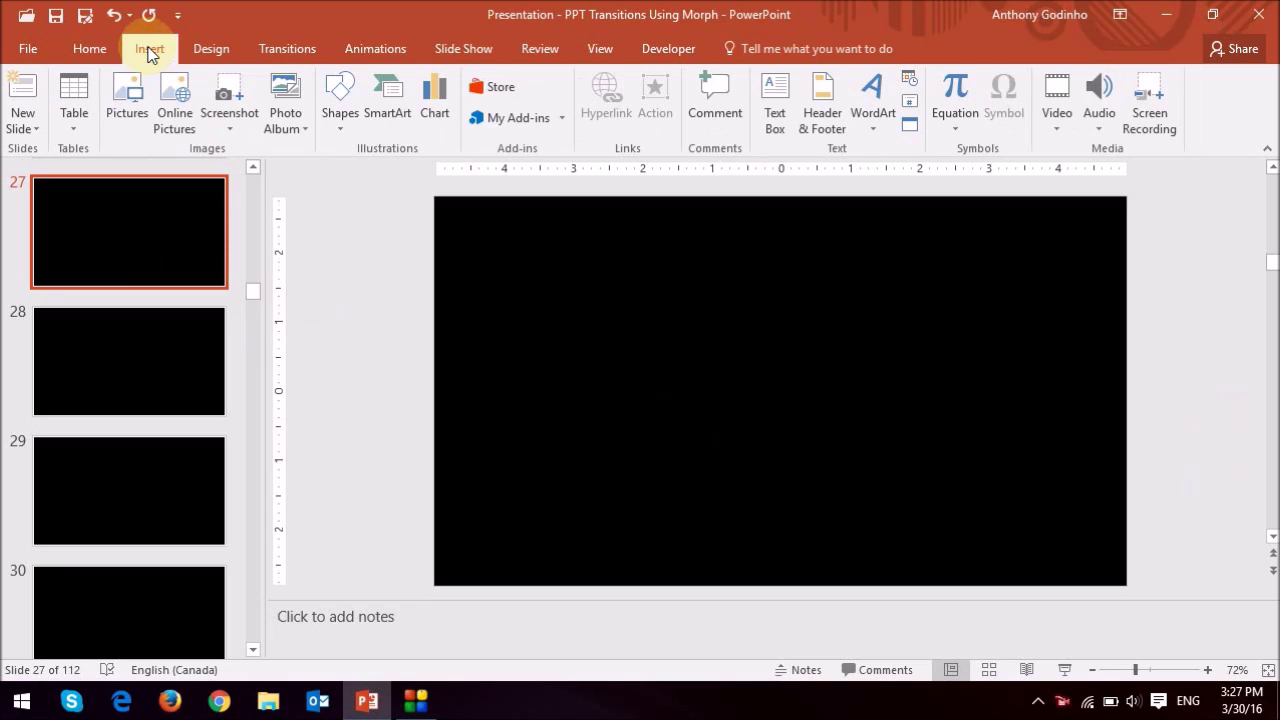
Add a text box on slide 27 containing the pasted three-line alphabet
{"action": "left_click", "coordinate": [786, 124]}
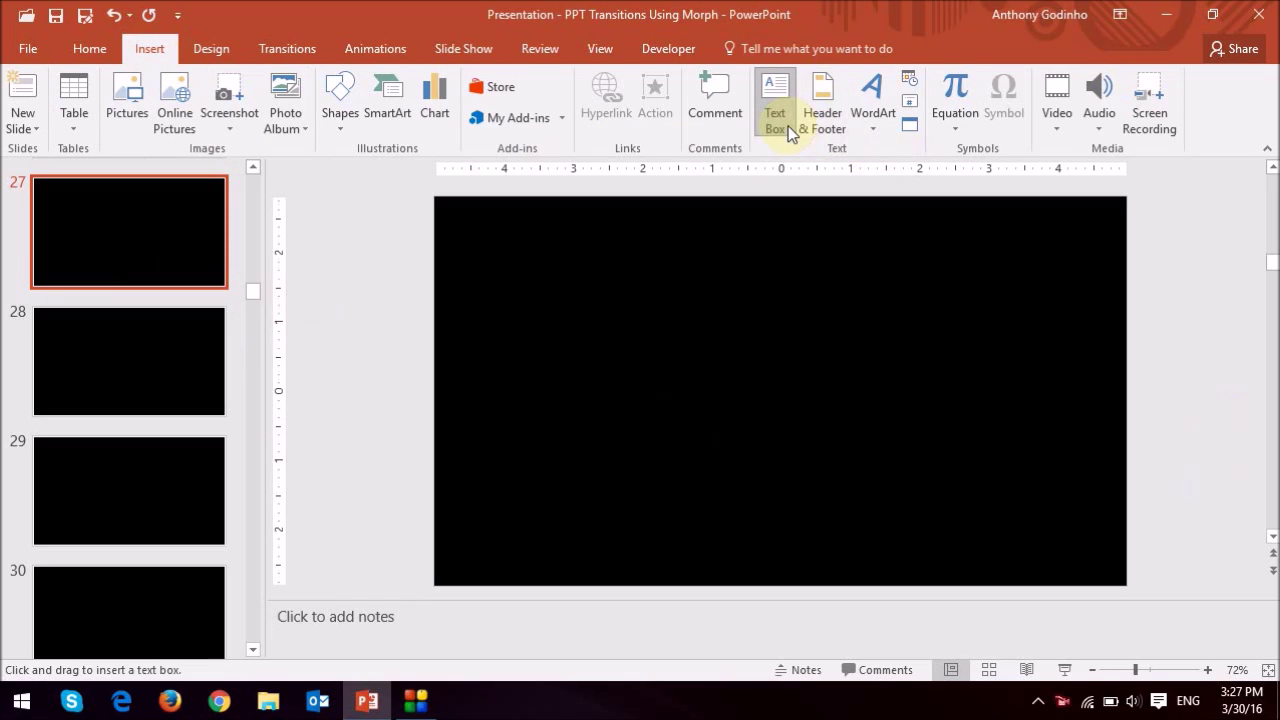
{"action": "left_click", "coordinate": [549, 277]}
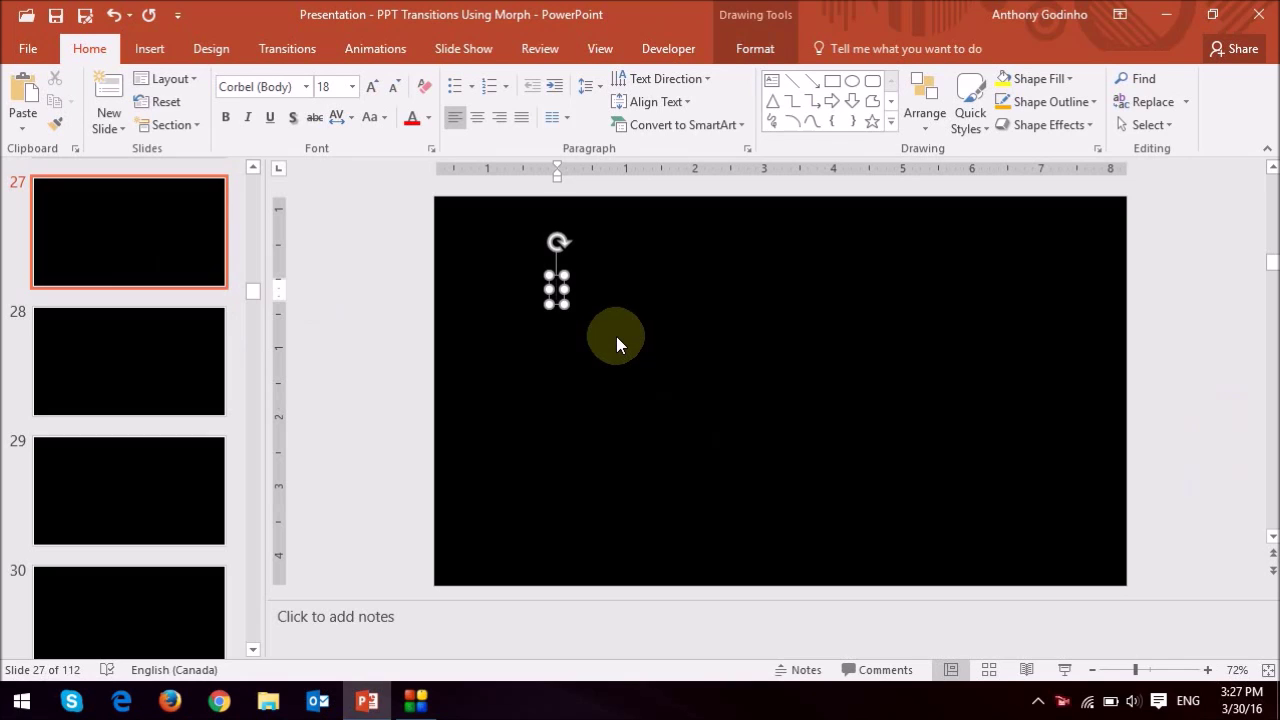
{"action": "type", "text": "ABCDEFGHIJKL MNOPQRSTUV WXYZ"}
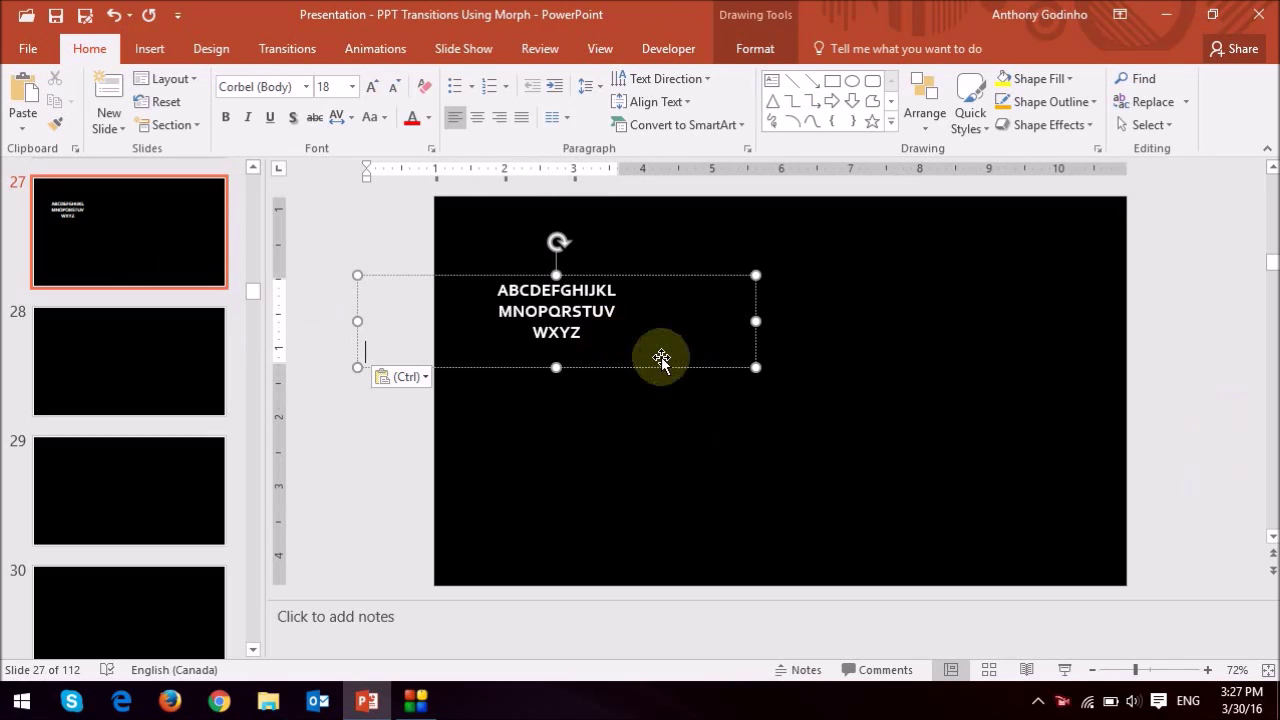
{"action": "left_click_drag", "start_coordinate": [597, 275], "coordinate": [772, 275]}
Enlarge the alphabet text to 88 pt and centre the box on the slide
{"action": "left_click_drag", "start_coordinate": [660, 287], "coordinate": [874, 403]}
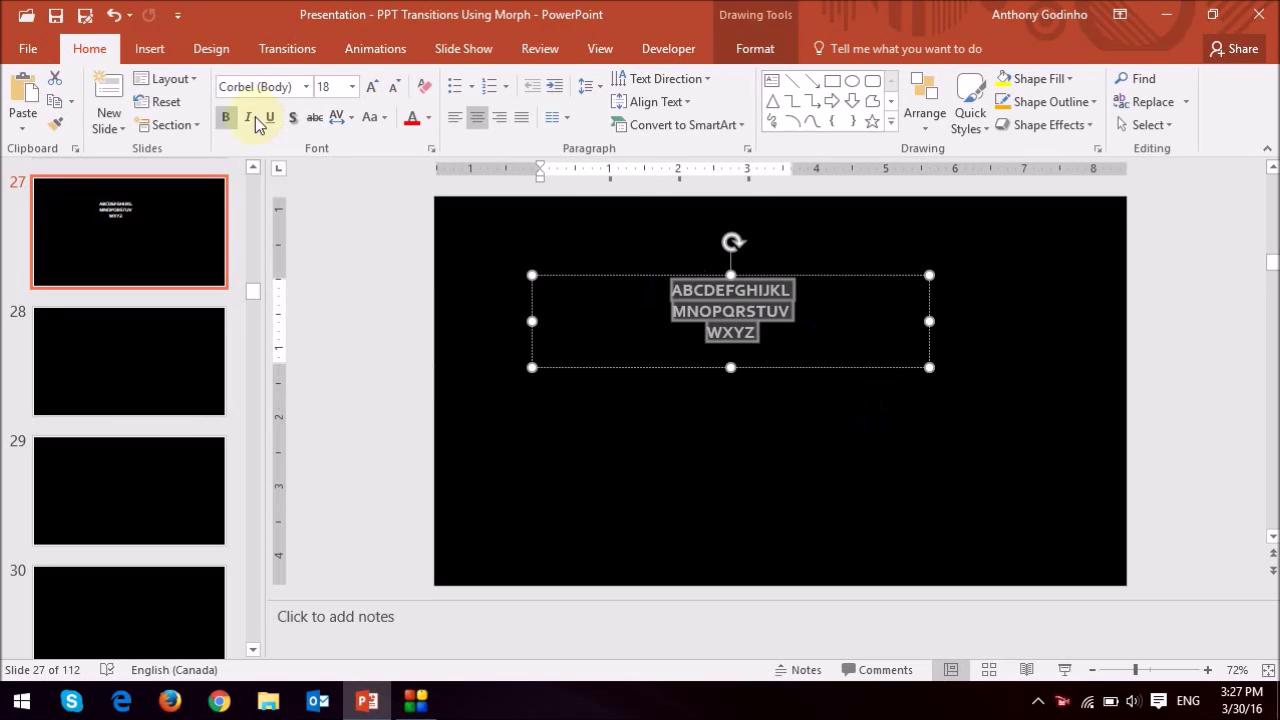
{"action": "left_click", "coordinate": [376, 90]}
{"action": "left_click", "coordinate": [375, 90]}
{"action": "left_click", "coordinate": [374, 90]}
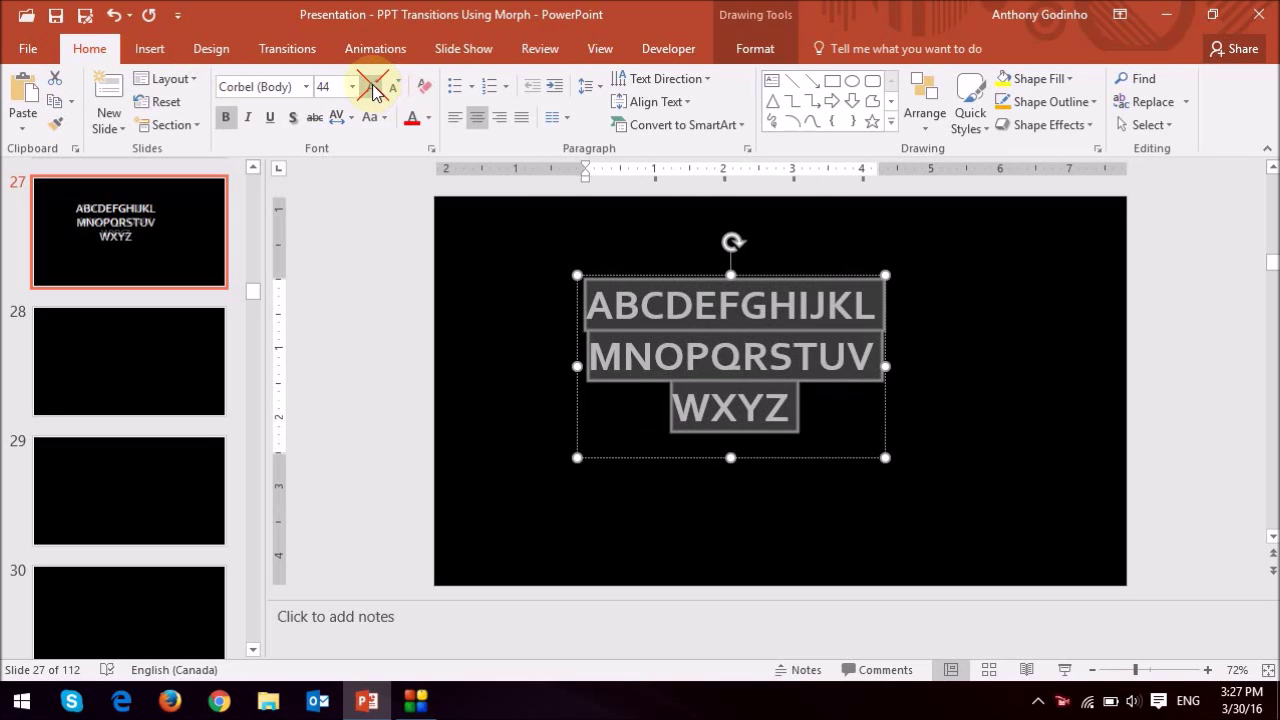
{"action": "left_click", "coordinate": [373, 90]}
{"action": "left_click", "coordinate": [373, 90]}
{"action": "left_click", "coordinate": [373, 90]}
{"action": "left_click", "coordinate": [373, 90]}
{"action": "left_click", "coordinate": [373, 90]}
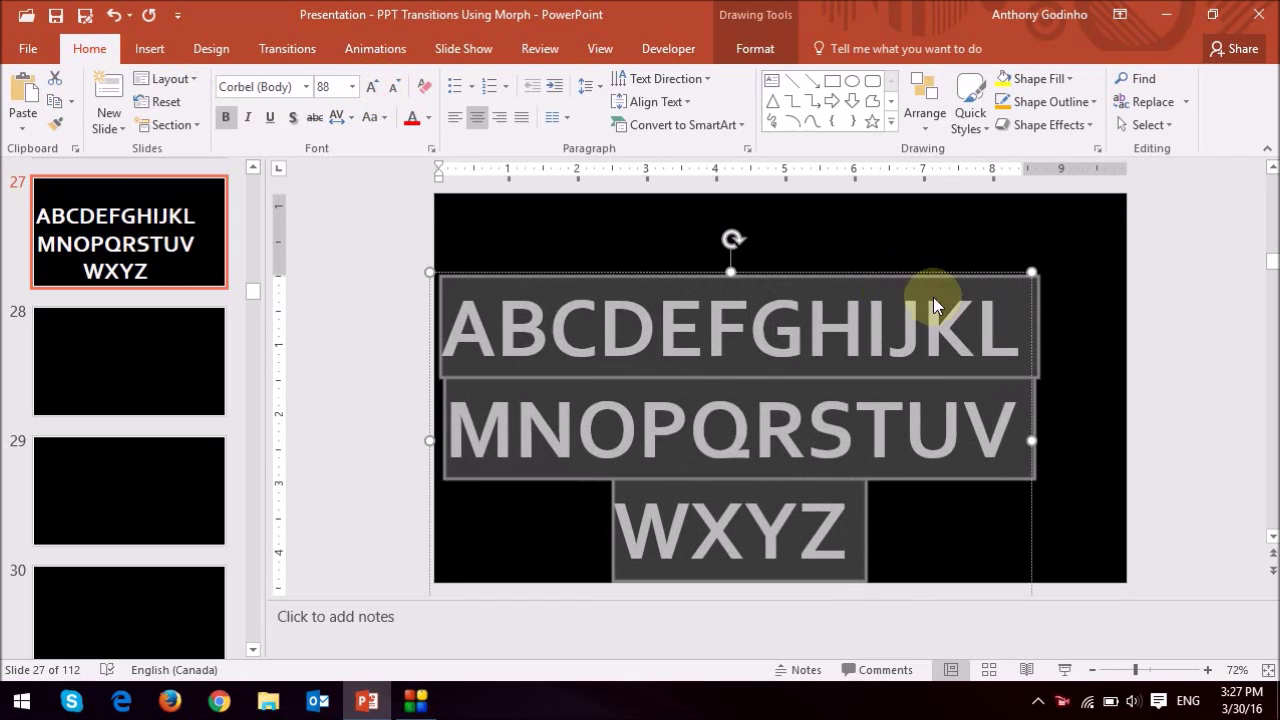
{"action": "left_click_drag", "start_coordinate": [889, 273], "coordinate": [944, 232]}
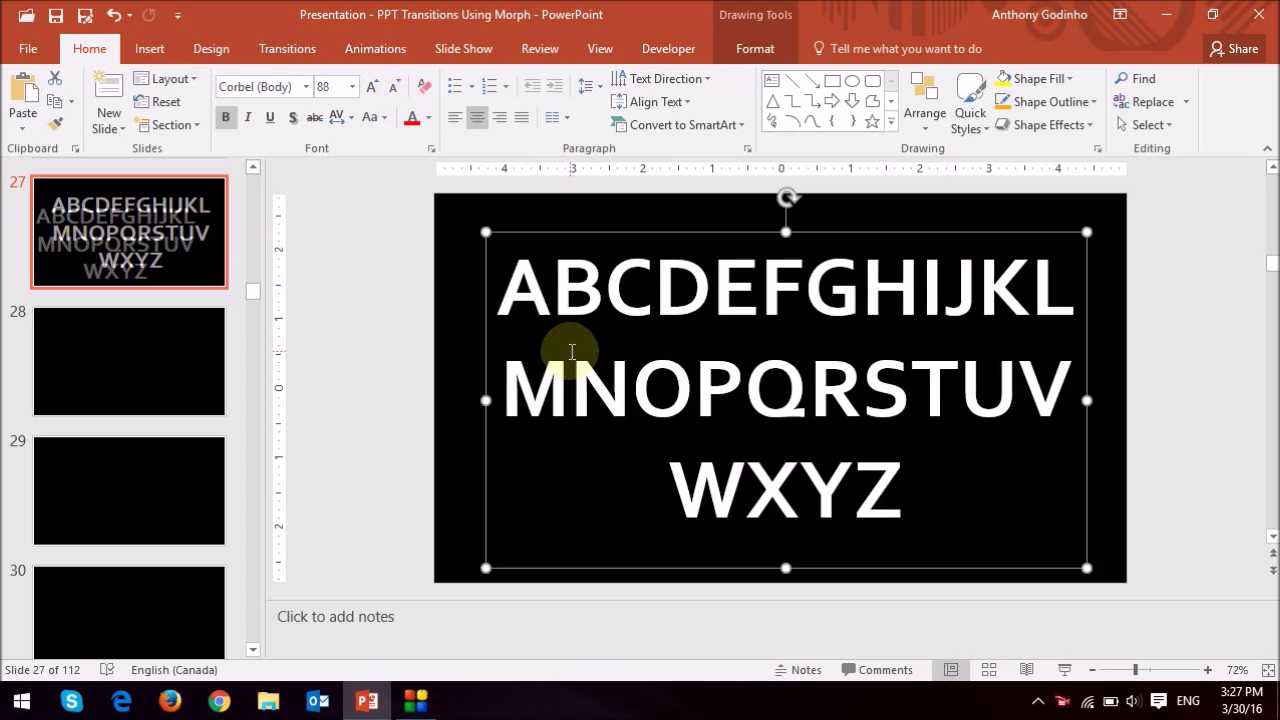
{"action": "left_click", "coordinate": [119, 248]}
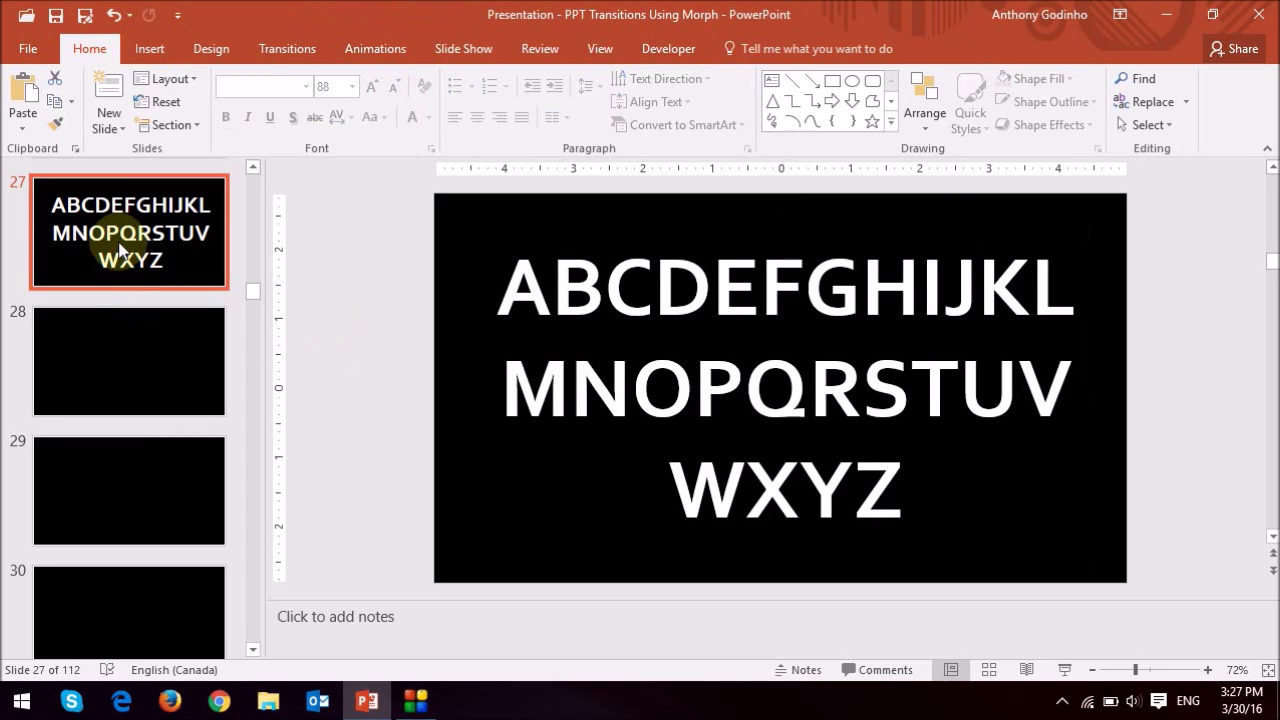
Duplicate the alphabet slide as slide 28 and replace its text with MORPH
{"action": "right_click", "coordinate": [120, 246]}
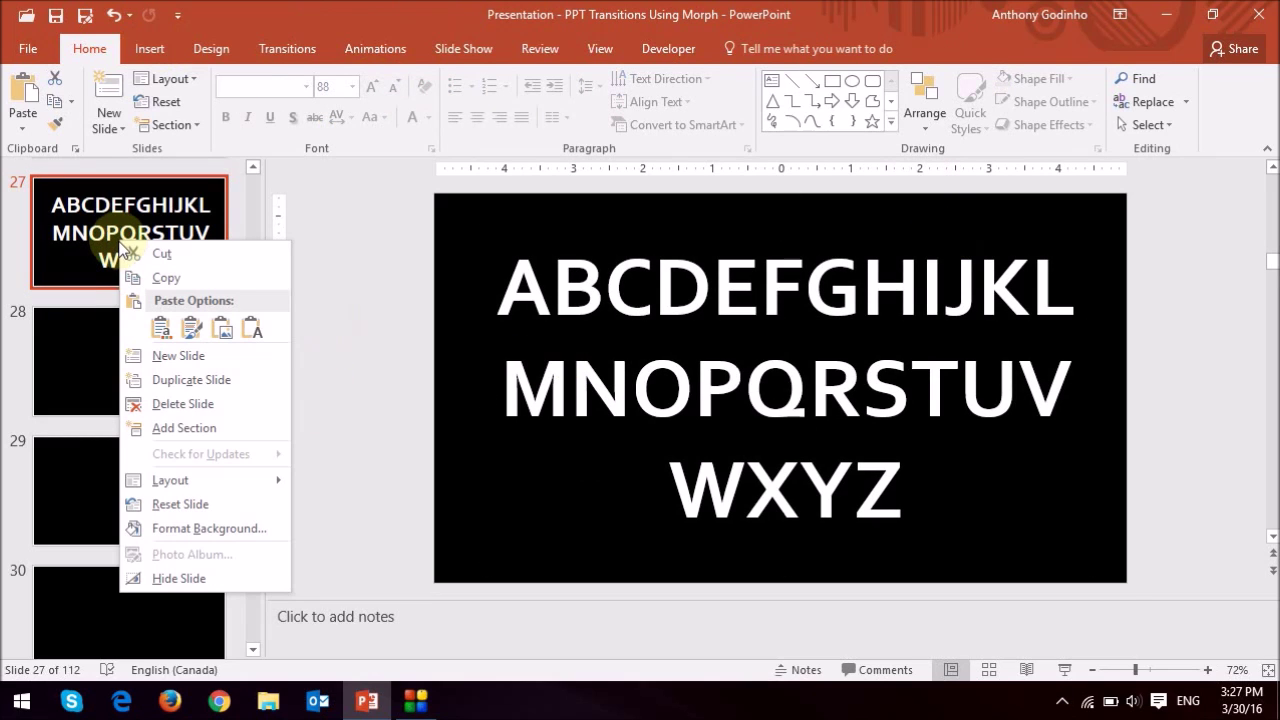
{"action": "left_click", "coordinate": [225, 383]}
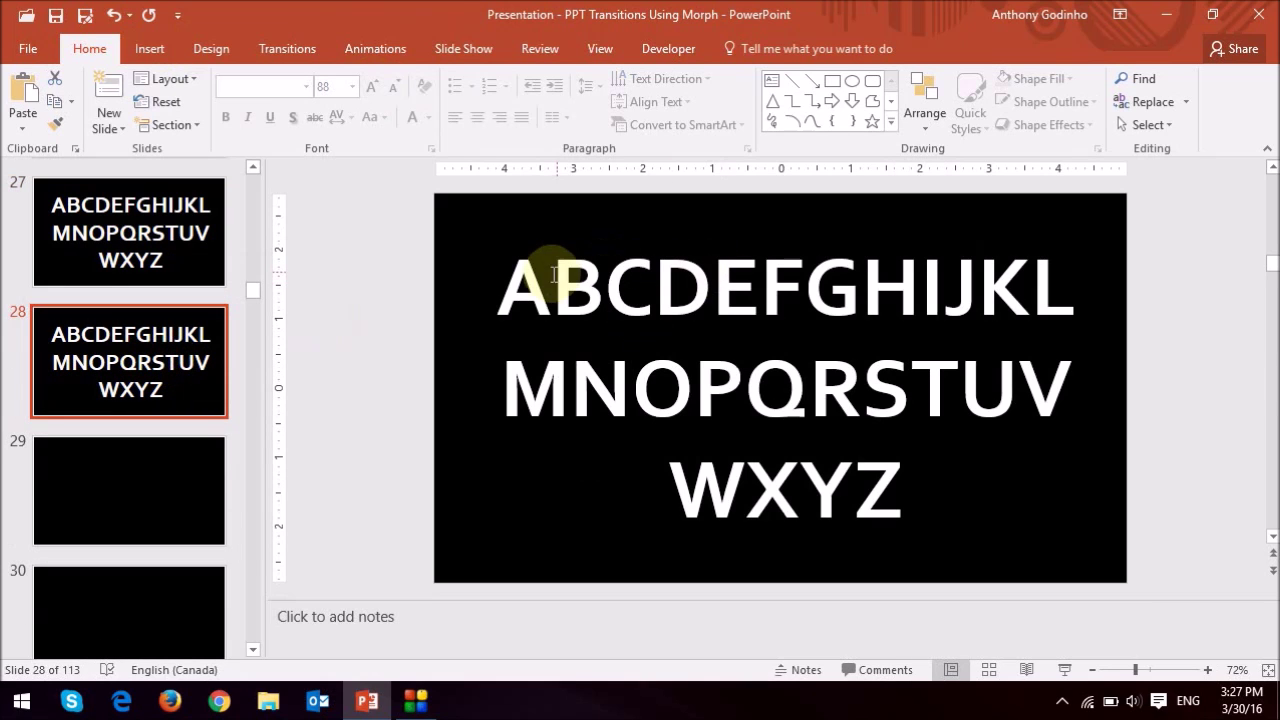
{"action": "left_click", "coordinate": [514, 277]}
{"action": "left_click_drag", "start_coordinate": [514, 277], "coordinate": [888, 470]}
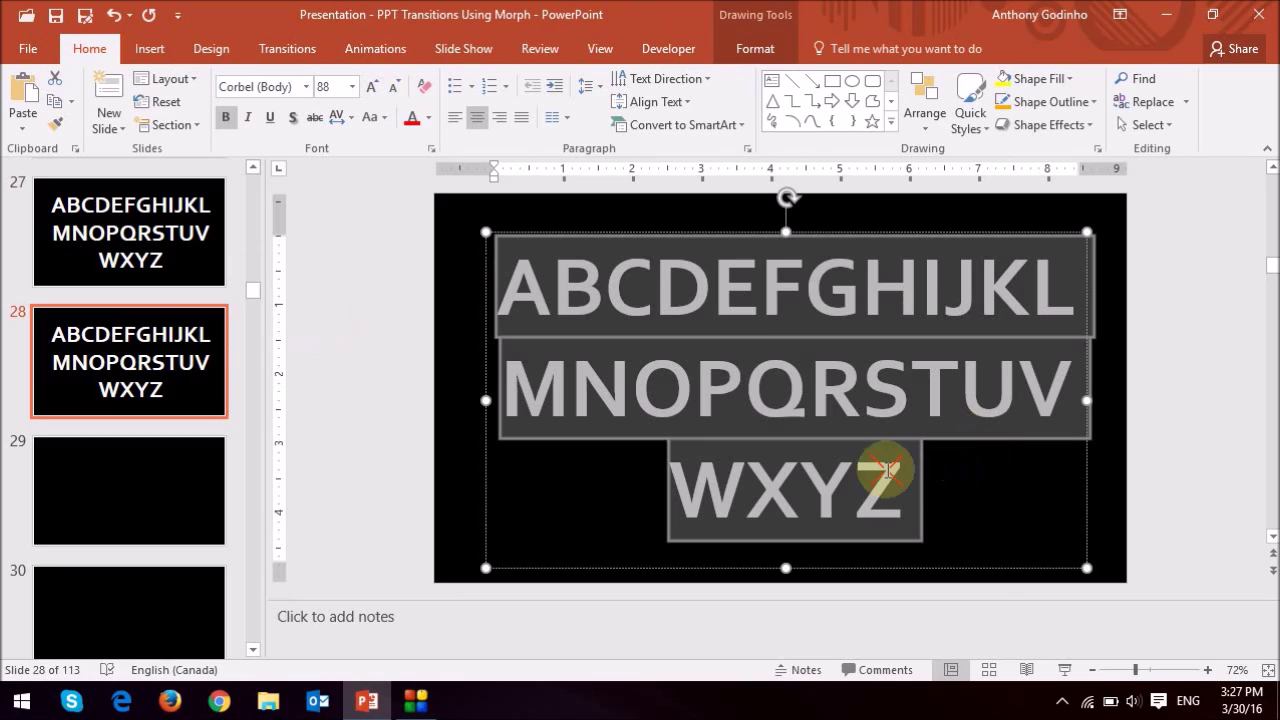
{"action": "type", "text": "MORPH"}
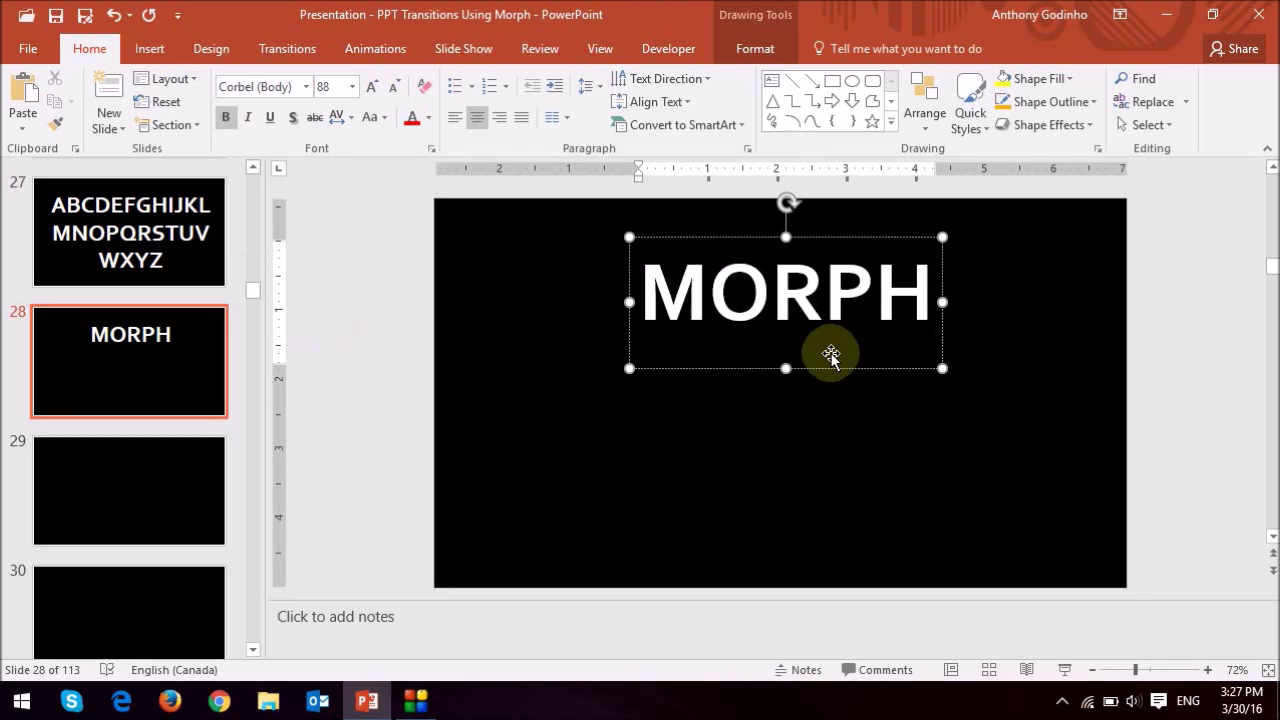
Enlarge MORPH to 166 pt and move the box to the middle of the slide
{"action": "left_click_drag", "start_coordinate": [645, 294], "coordinate": [884, 325]}
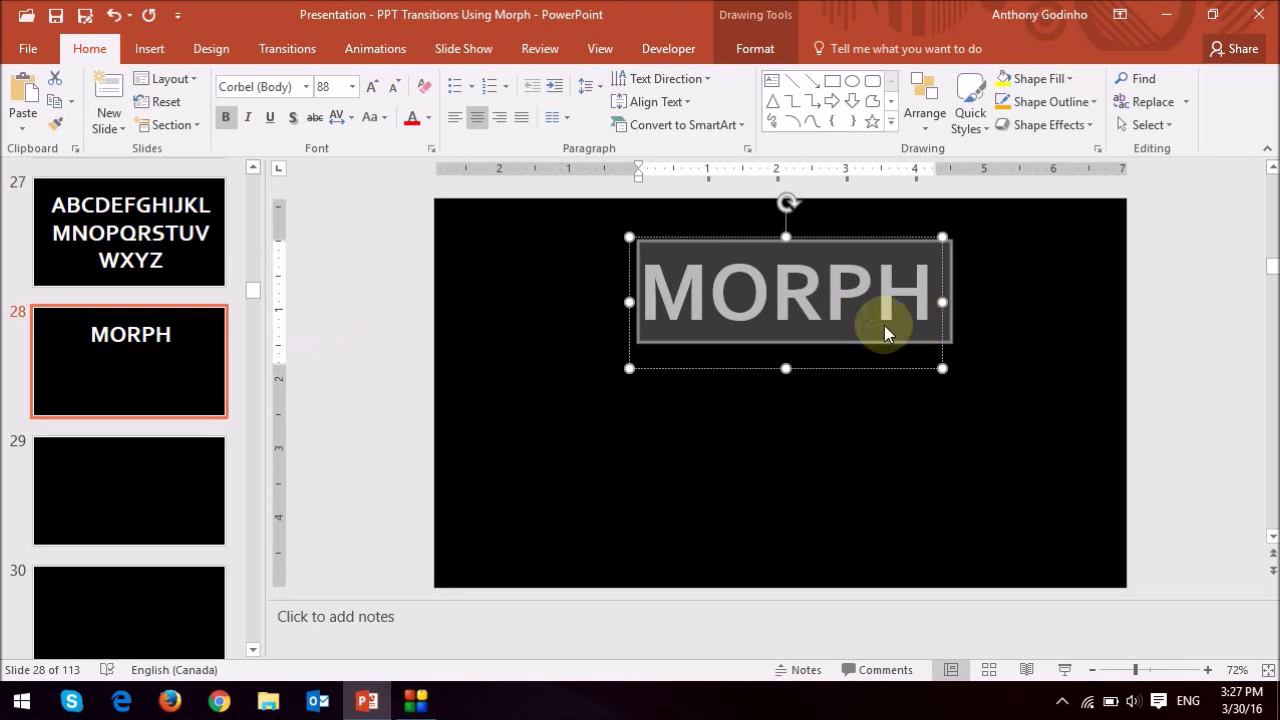
{"action": "left_click", "coordinate": [371, 87]}
{"action": "left_click", "coordinate": [371, 87]}
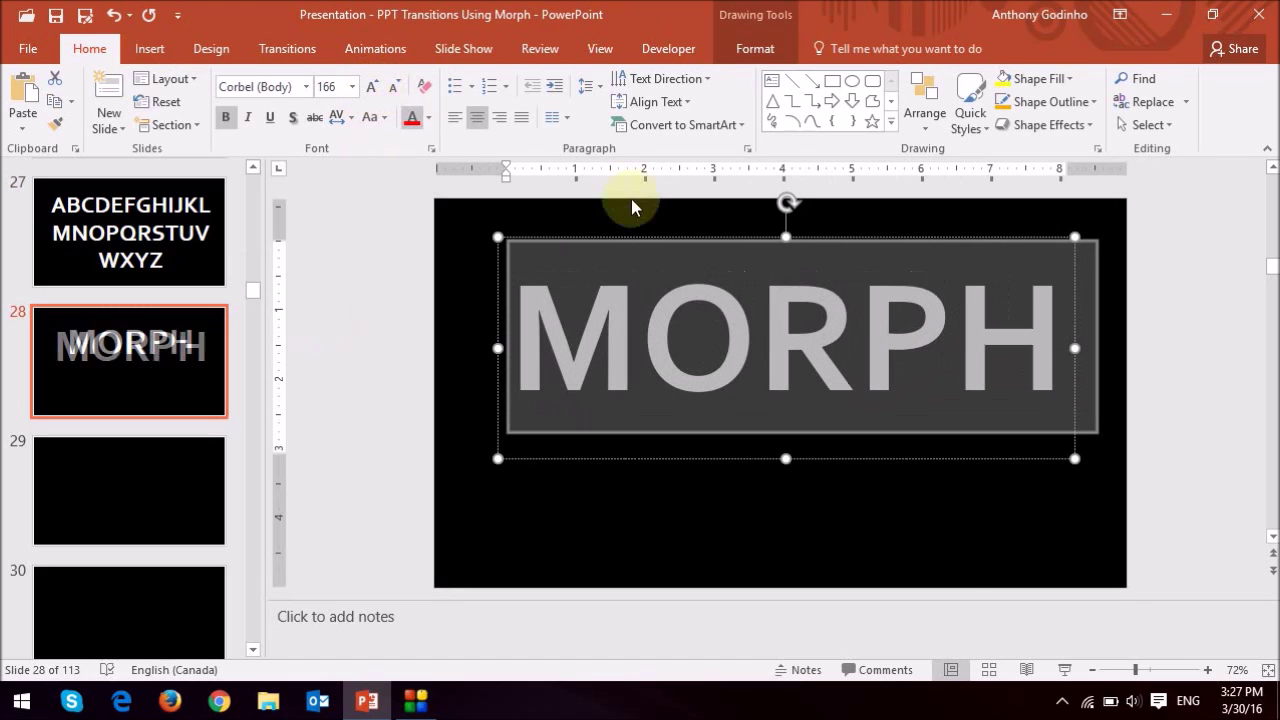
{"action": "left_click", "coordinate": [665, 248]}
{"action": "key", "text": "Escape"}
{"action": "left_click_drag", "start_coordinate": [674, 250], "coordinate": [675, 293]}
{"action": "left_click", "coordinate": [208, 343]}
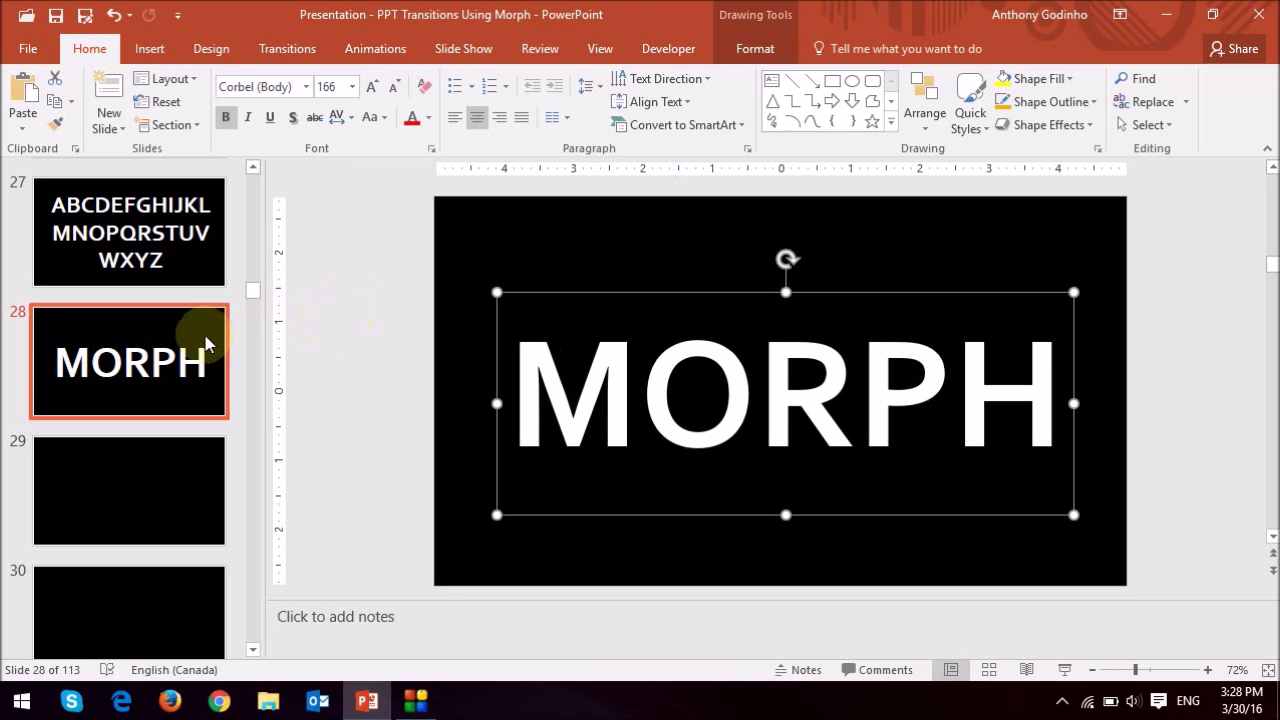
{"action": "left_click", "coordinate": [284, 51]}
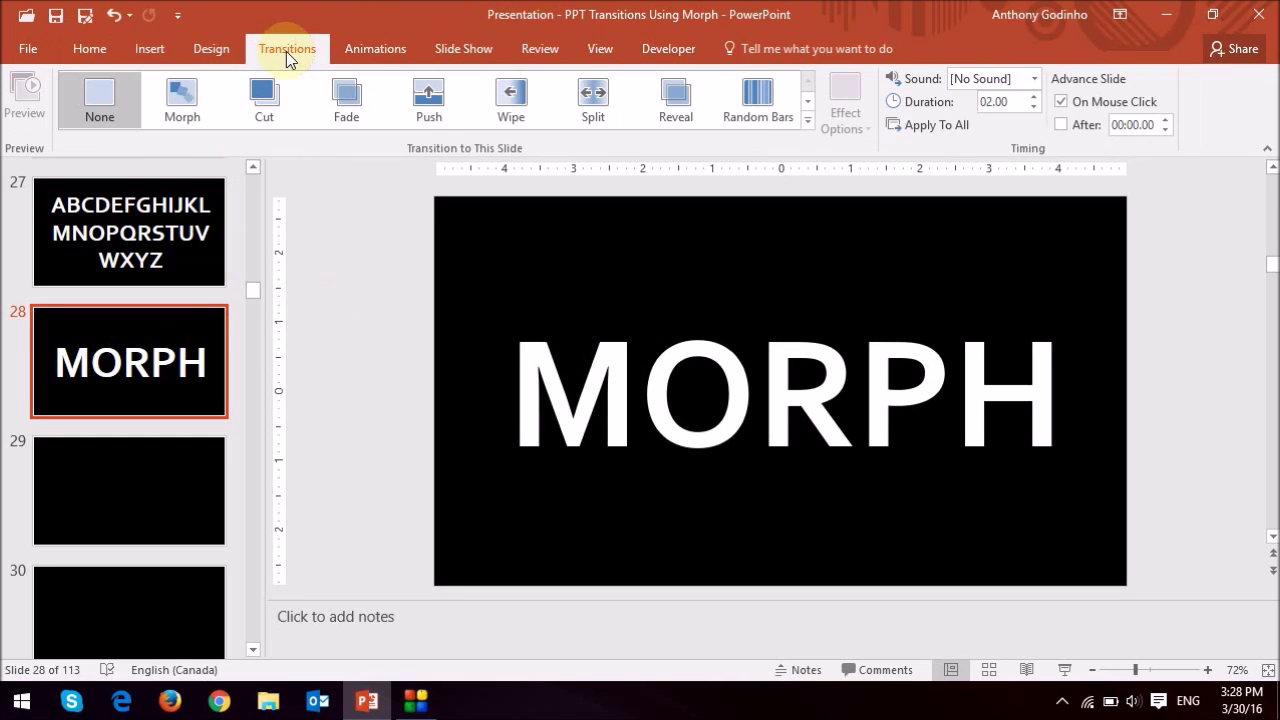
Apply Morph to slide 28 with the Characters effect option, then return to slide 27
{"action": "left_click", "coordinate": [181, 108]}
{"action": "left_click", "coordinate": [110, 365]}
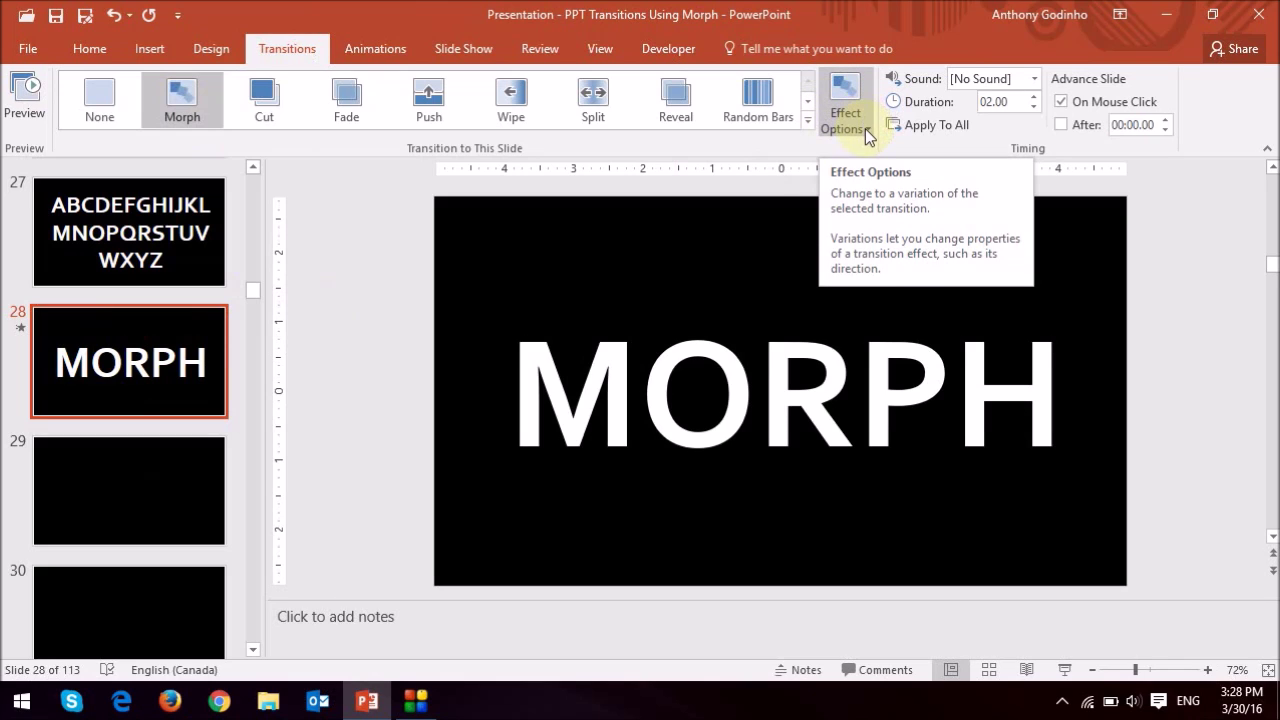
{"action": "left_click", "coordinate": [865, 128]}
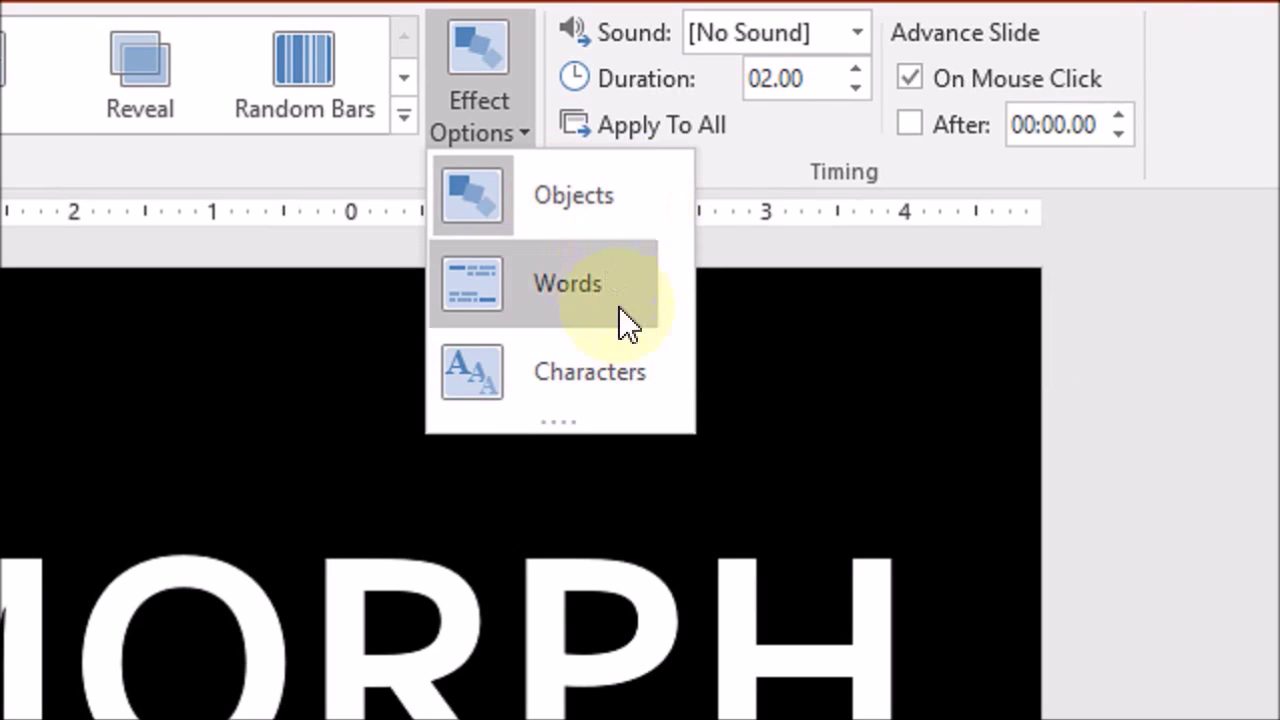
{"action": "left_click", "coordinate": [591, 379]}
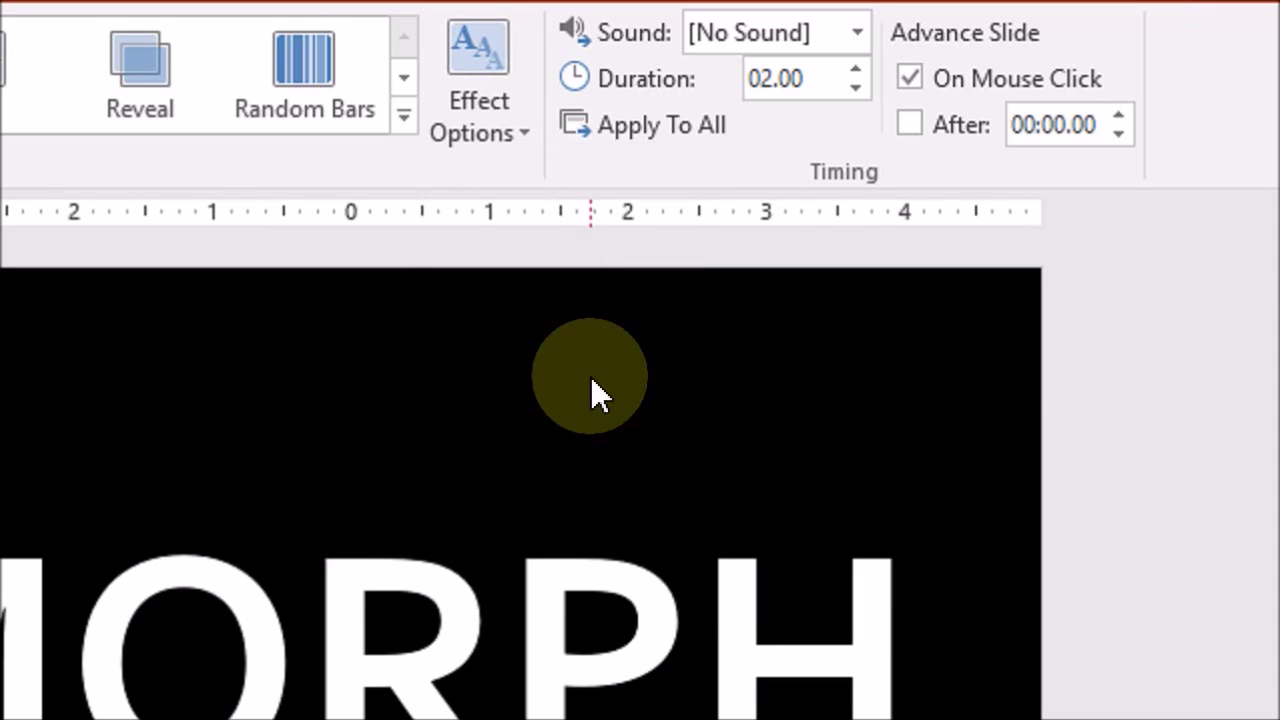
{"action": "key", "text": "alt"}
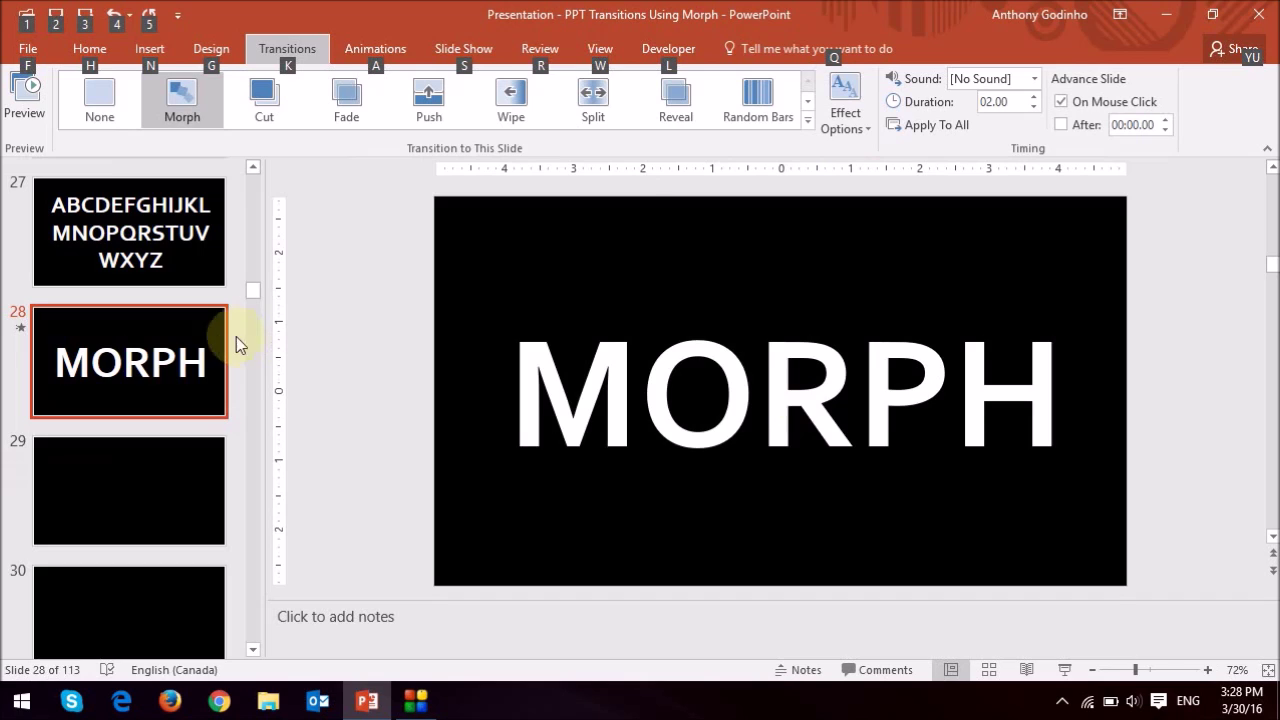
{"action": "left_click", "coordinate": [175, 275]}
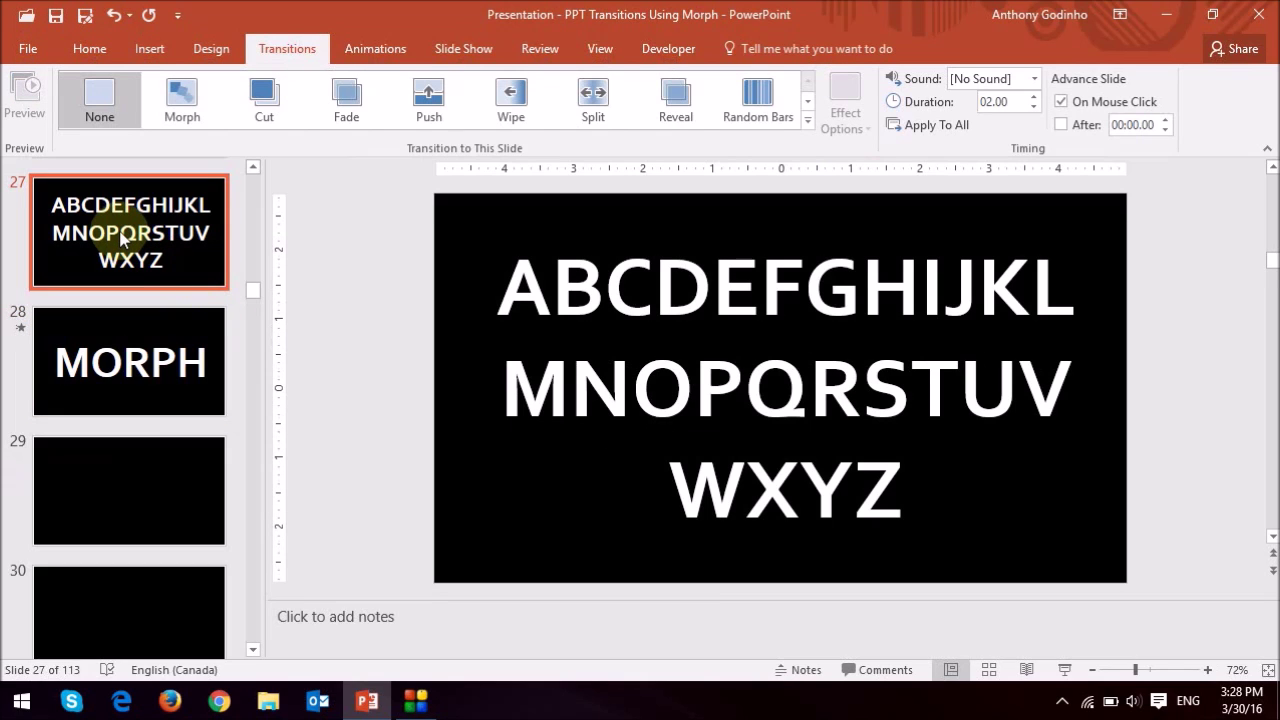